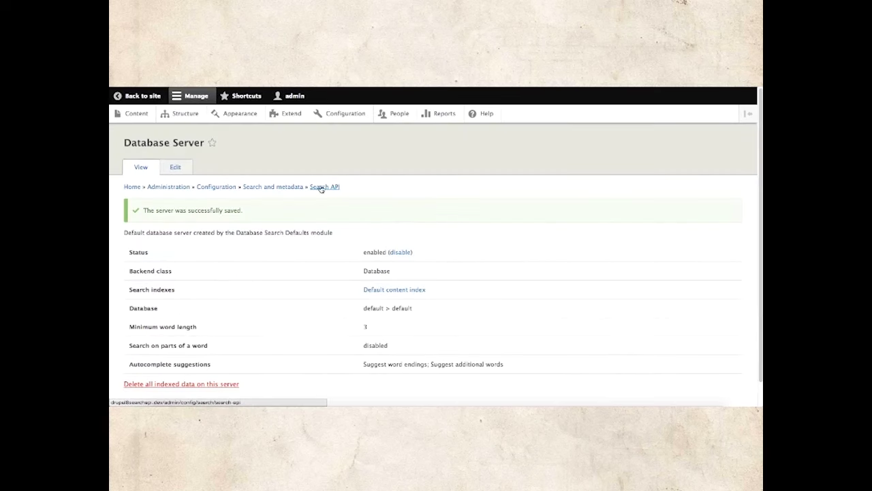
Step: Open the Default content index for editing from the Search API overview and review its available data sources
left_click(321, 189)
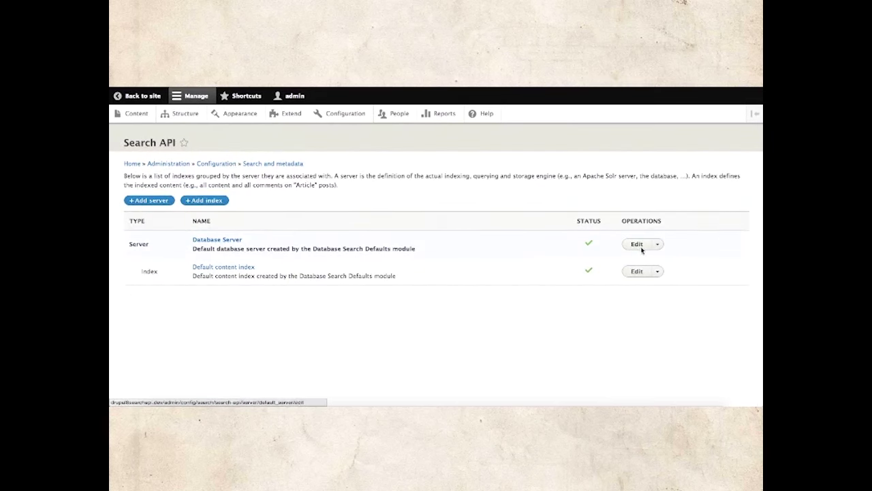
left_click(635, 271)
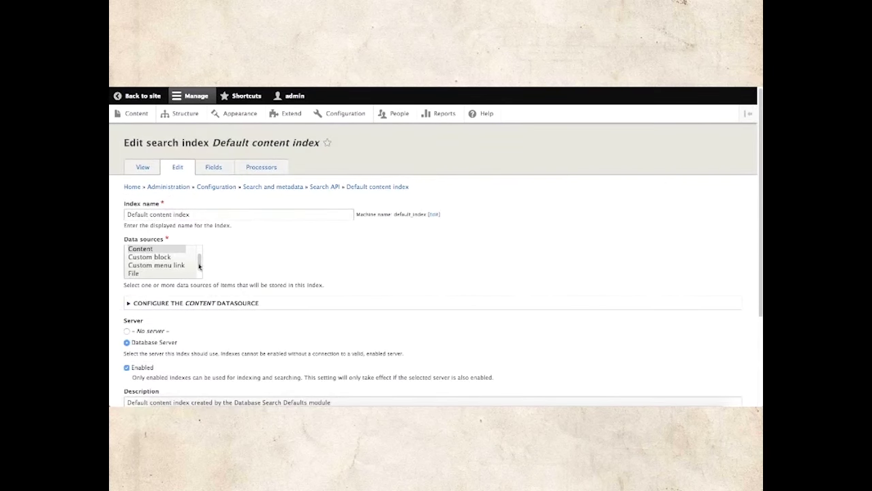
scroll(287, 272, "down", 1)
mouse_move(199, 251)
left_mouse_down()
mouse_move(199, 242)
mouse_move(200, 266)
mouse_move(200, 240)
left_mouse_up()
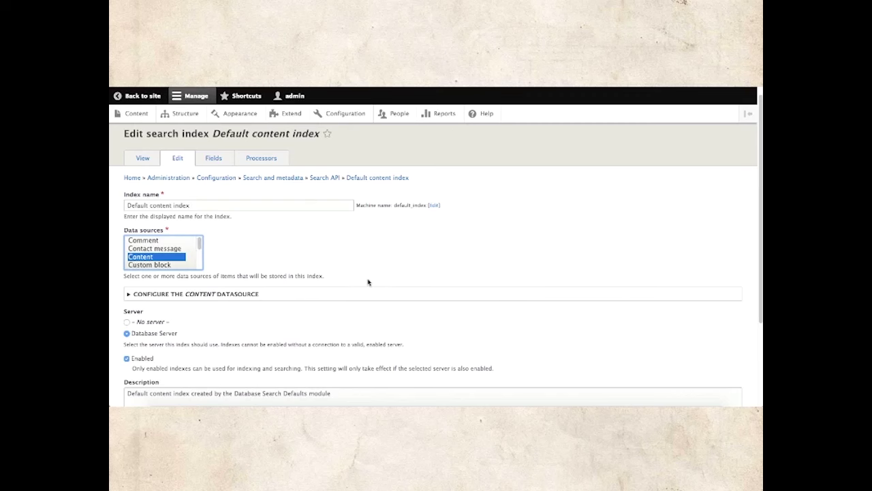
Step: Expand the Content datasource configuration and review which bundles are indexed, the assigned server and the enabled setting
scroll(293, 252, "down", 1)
left_click(128, 270)
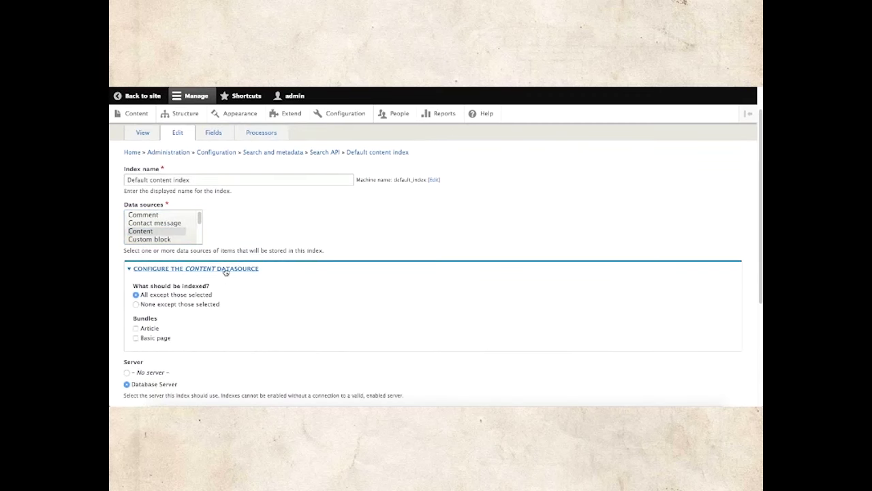
scroll(189, 368, "down", 1)
scroll(278, 340, "down", 3)
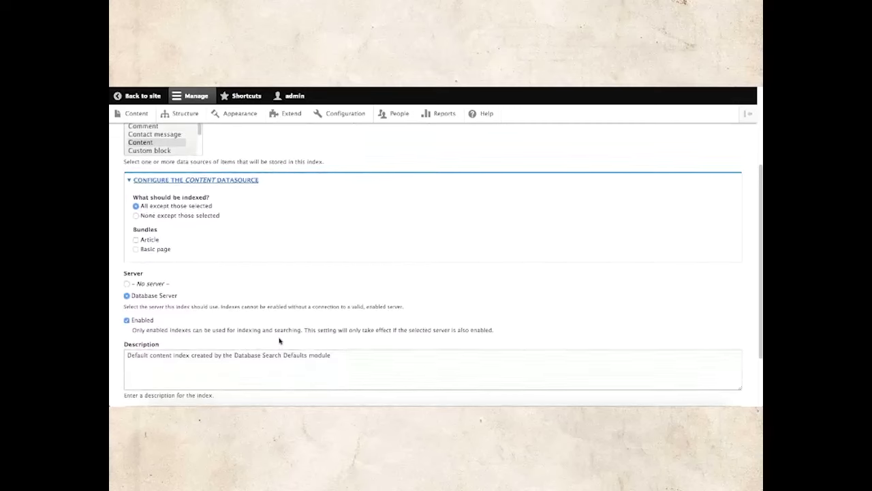
Step: Expand the index options and review the read-only, immediate indexing and cron batch size settings
scroll(278, 341, "down", 3)
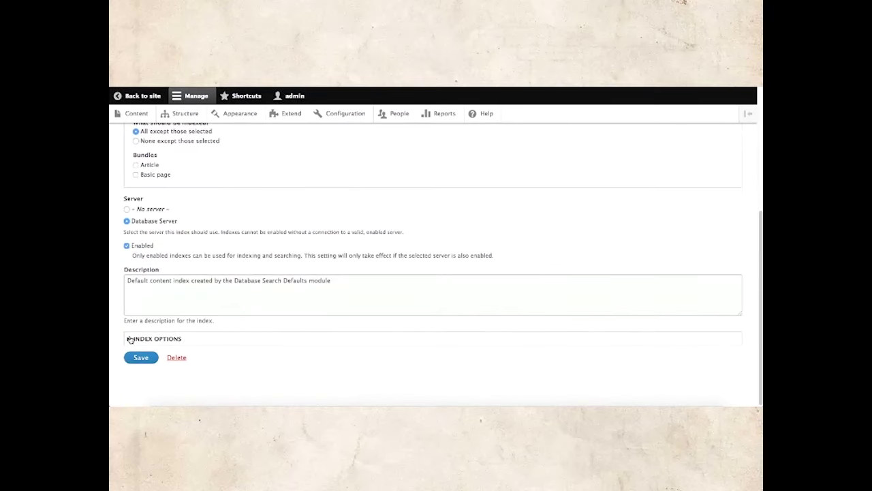
left_click(131, 339)
scroll(281, 336, "down", 1)
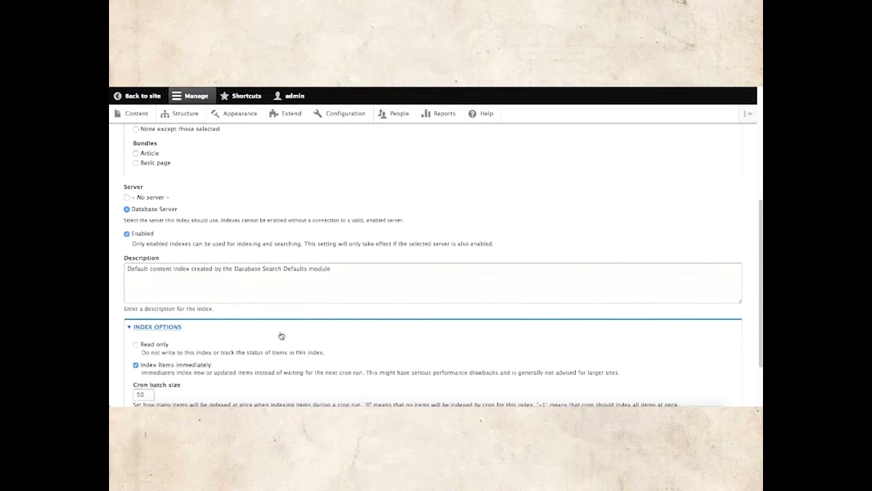
scroll(231, 313, "down", 3)
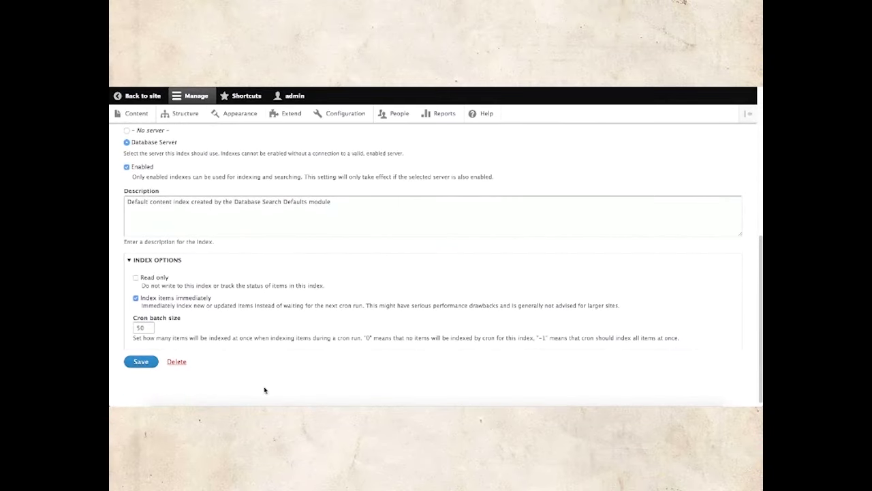
scroll(265, 389, "up", 1)
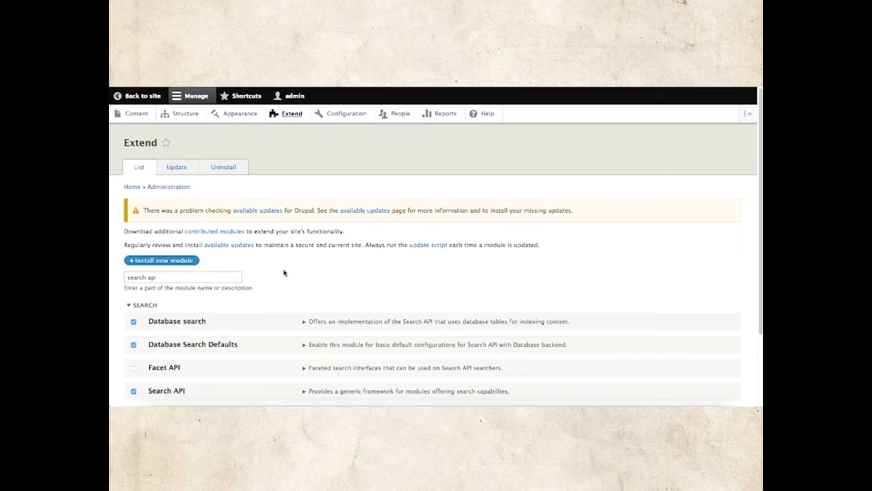
Step: Review the modules matching "search api" on the Extend page and open the Search API configuration
scroll(284, 273, "down", 2)
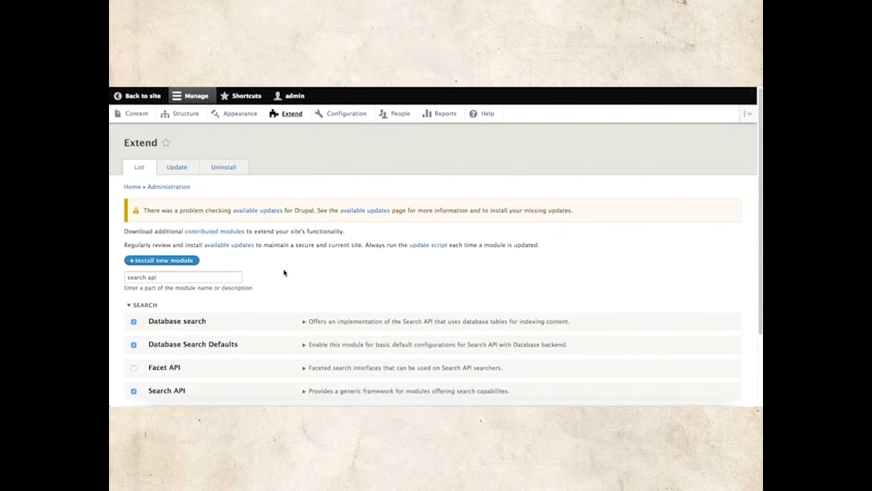
scroll(285, 273, "down", 2)
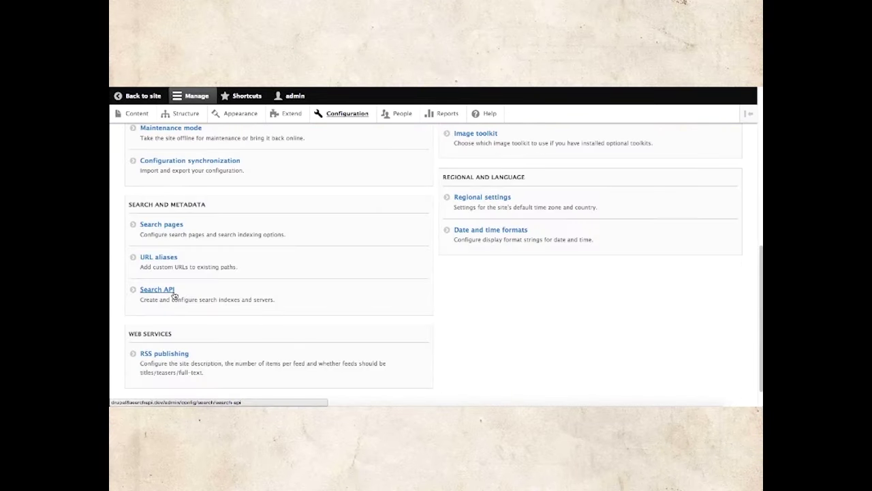
left_click(174, 293)
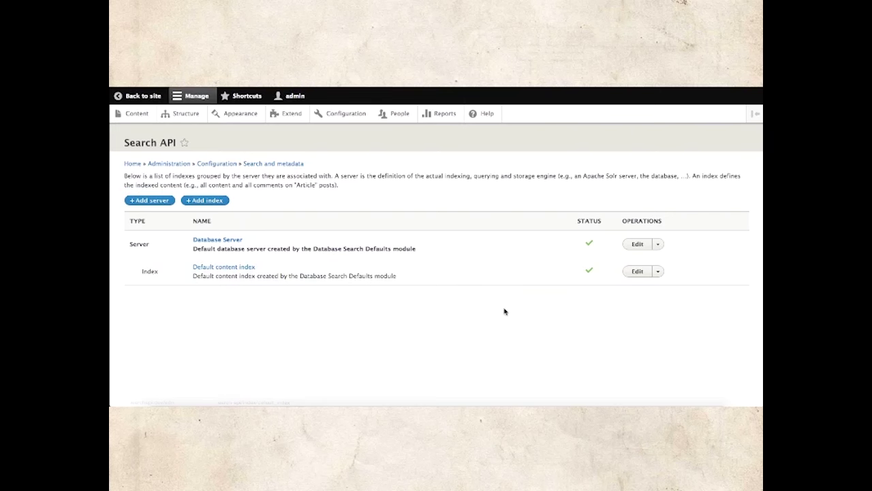
Step: Open the Database Server for editing and review its backend and minimum word length settings
left_click(638, 244)
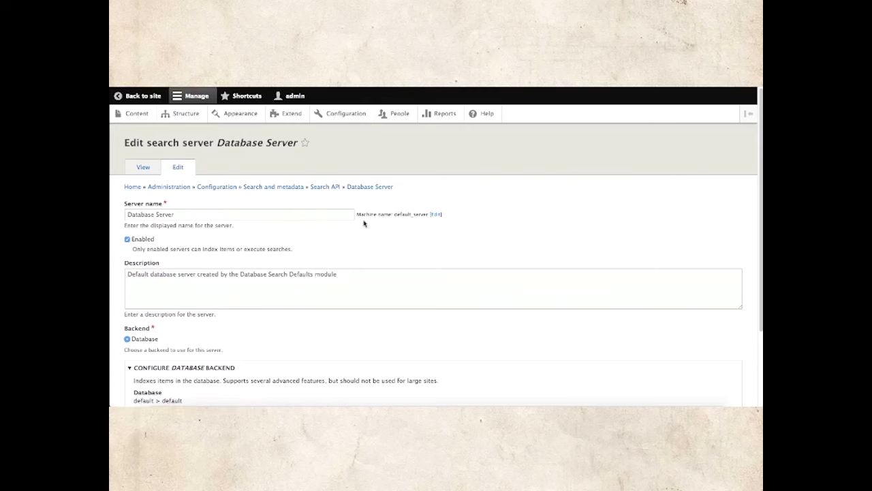
scroll(390, 231, "down", 2)
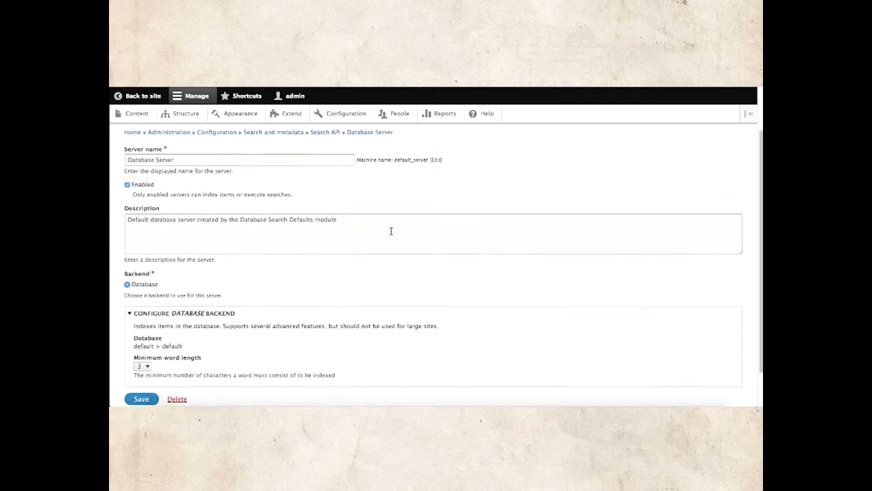
scroll(391, 229, "down", 1)
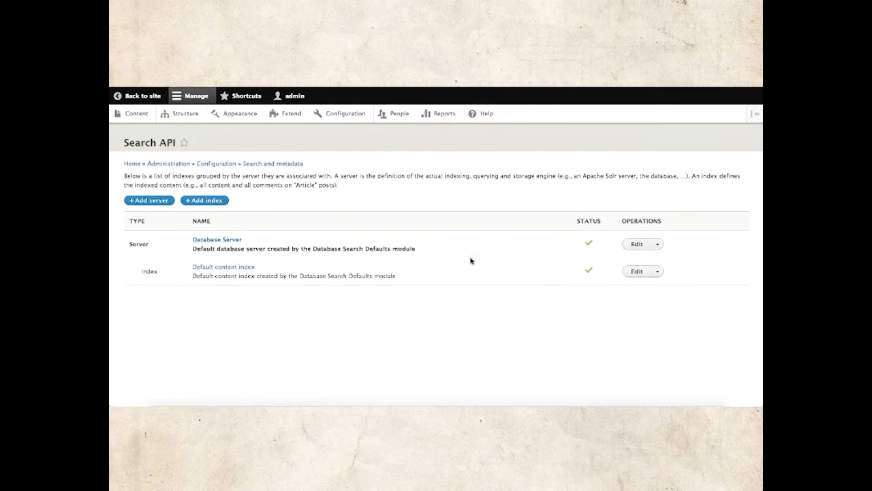
Step: Open the Default content index for editing and review its data sources and expanded Content datasource configuration
left_click(616, 271)
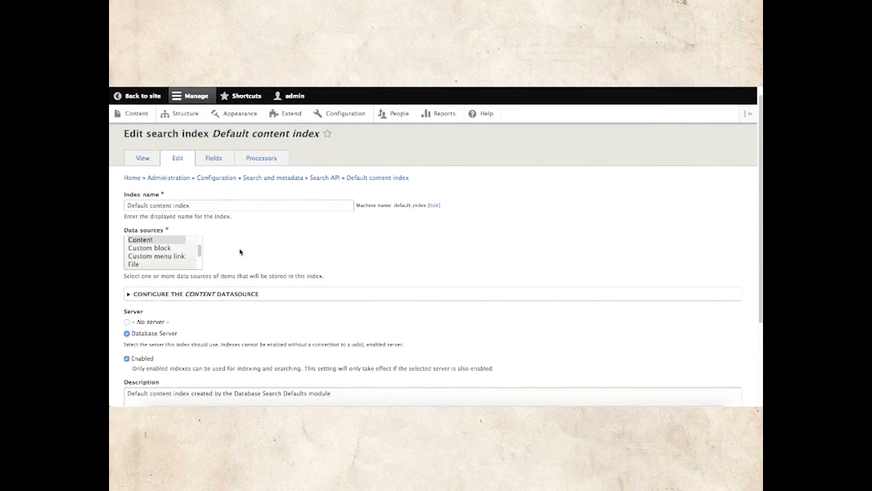
mouse_move(199, 251)
left_mouse_down()
mouse_move(199, 241)
mouse_move(198, 258)
mouse_move(199, 242)
left_mouse_up()
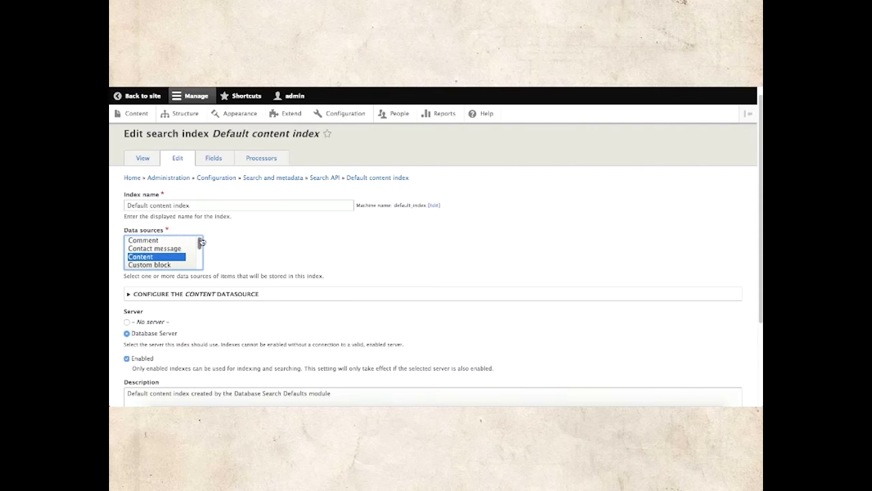
scroll(291, 251, "down", 1)
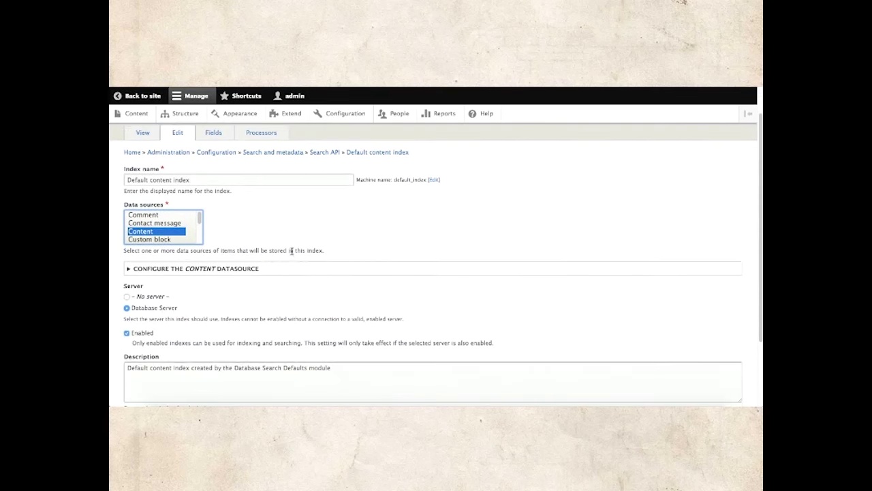
left_click(127, 270)
scroll(351, 304, "down", 1)
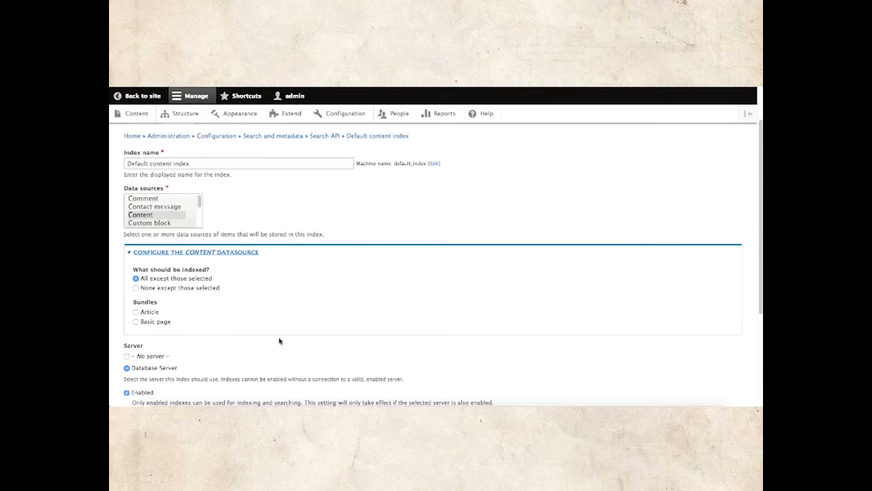
scroll(279, 340, "down", 2)
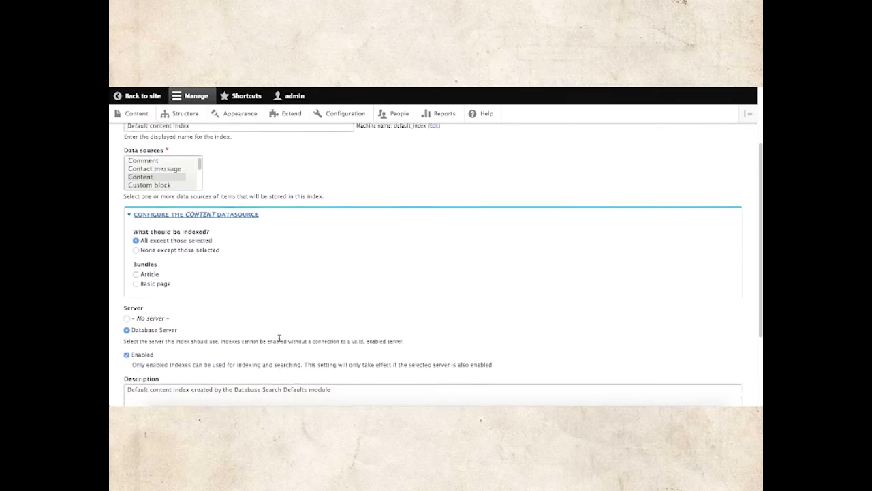
scroll(279, 338, "down", 5)
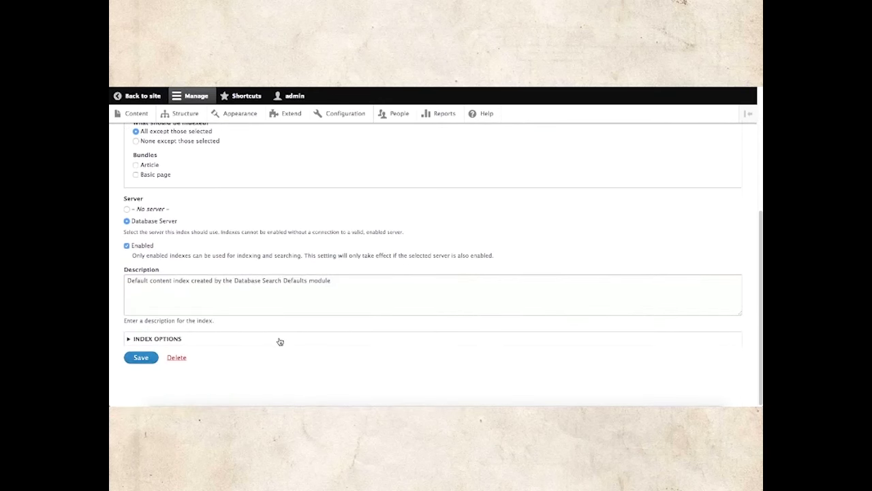
Step: Expand the Default content index's index options and check its immediate indexing and cron batch size settings
left_click(130, 339)
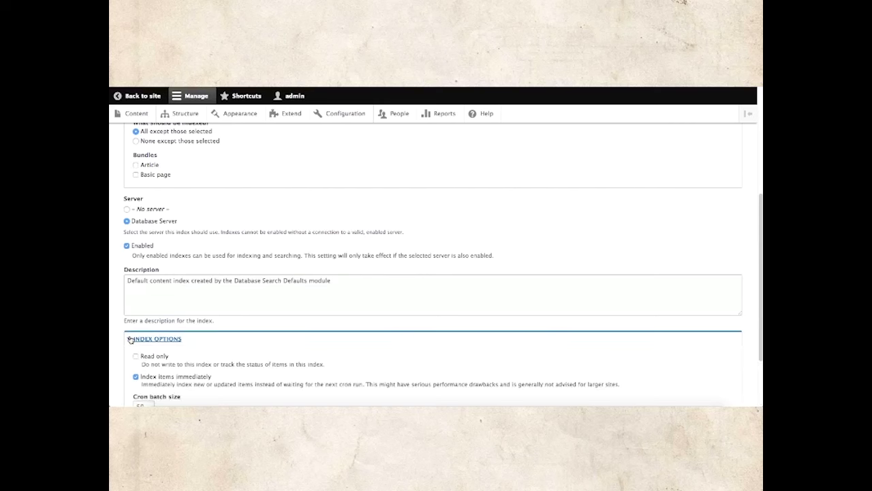
scroll(227, 293, "down", 1)
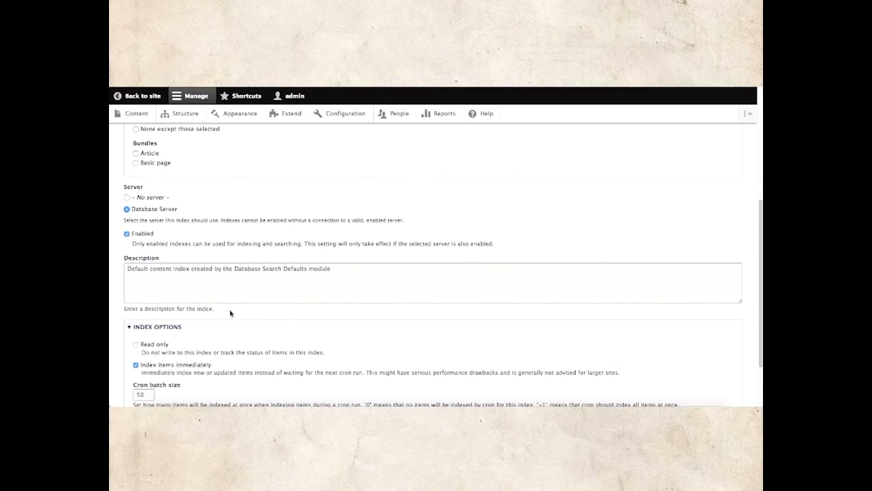
scroll(231, 313, "down", 3)
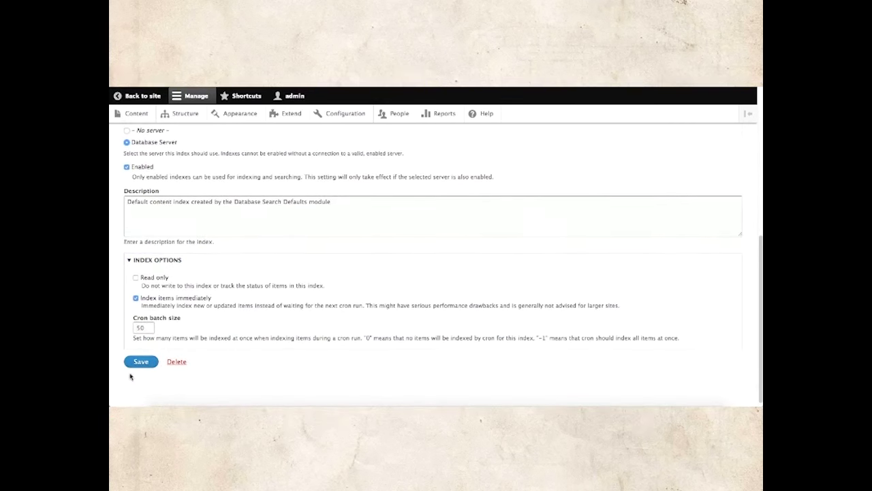
scroll(265, 390, "up", 1)
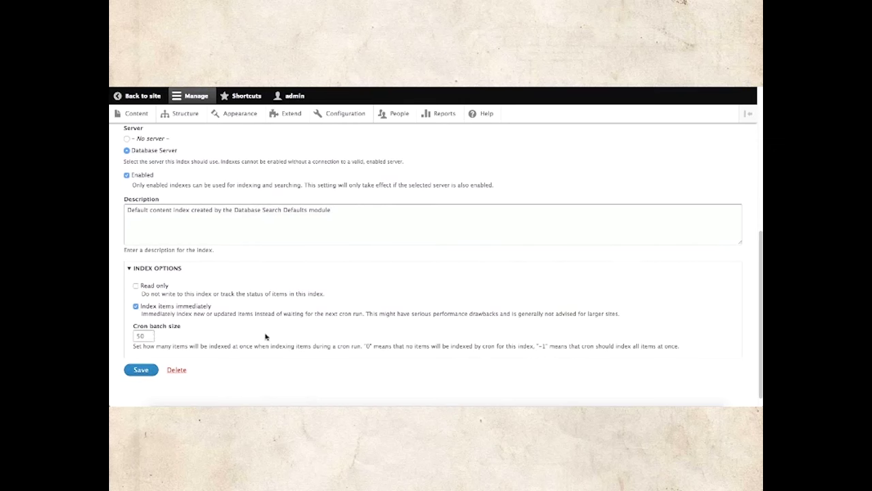
scroll(266, 336, "up", 1)
Step: Try adding Comment to the index's data sources alongside Content, expand the datasource configurations, and reload the form without saving
scroll(129, 383, "up", 5)
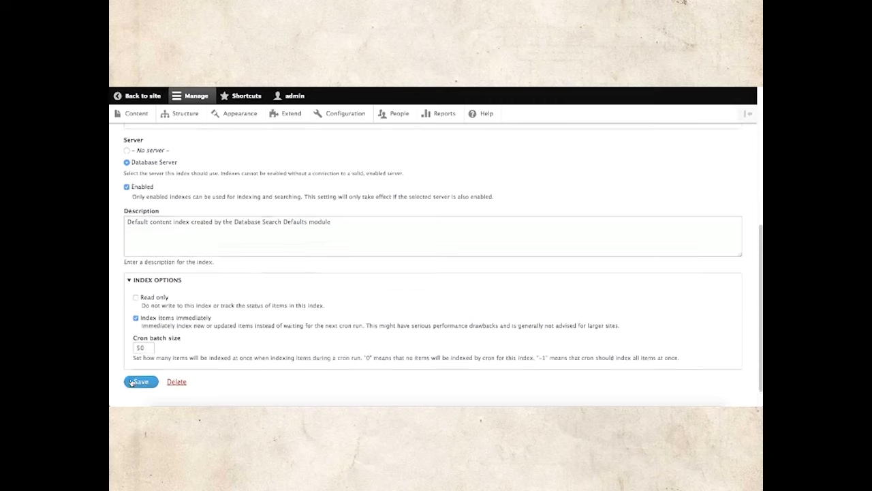
scroll(131, 383, "up", 2)
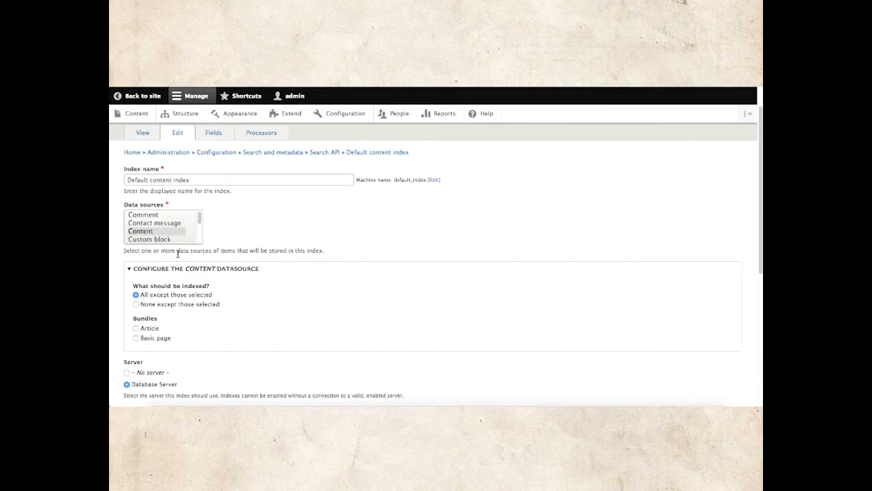
left_click(153, 216, "super")
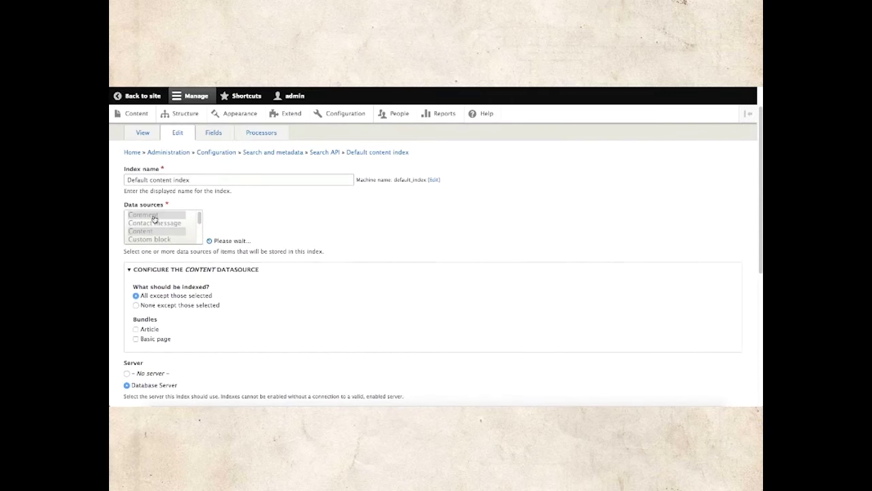
left_click(131, 281)
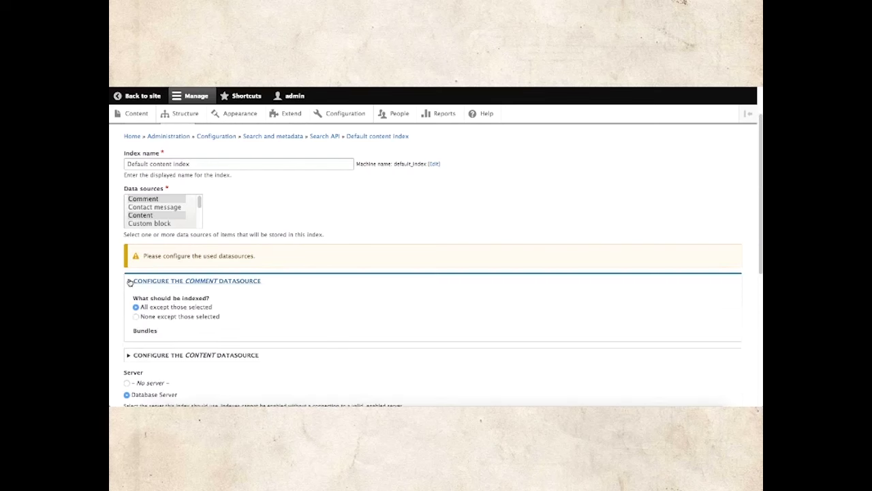
left_click(130, 355)
key("super+r")
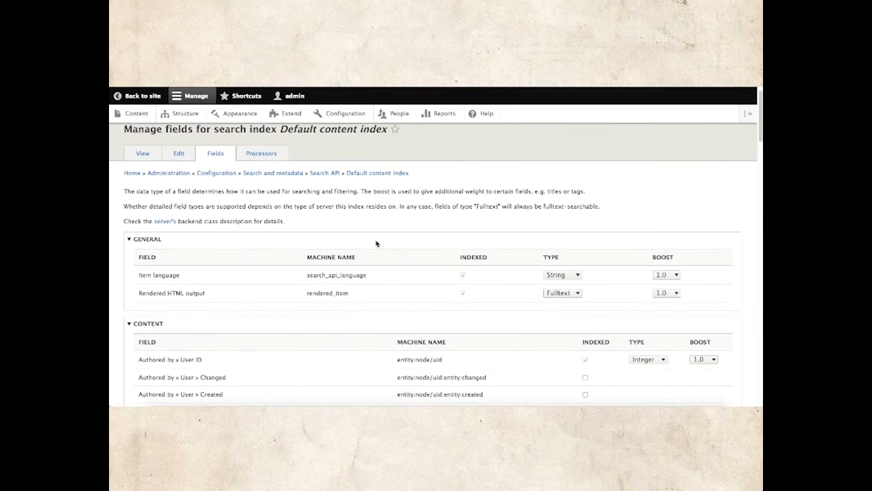
Step: Examine the General and Content fields of the Default content index, including their indexed state, type and boost, down to the related fields
scroll(377, 243, "down", 1)
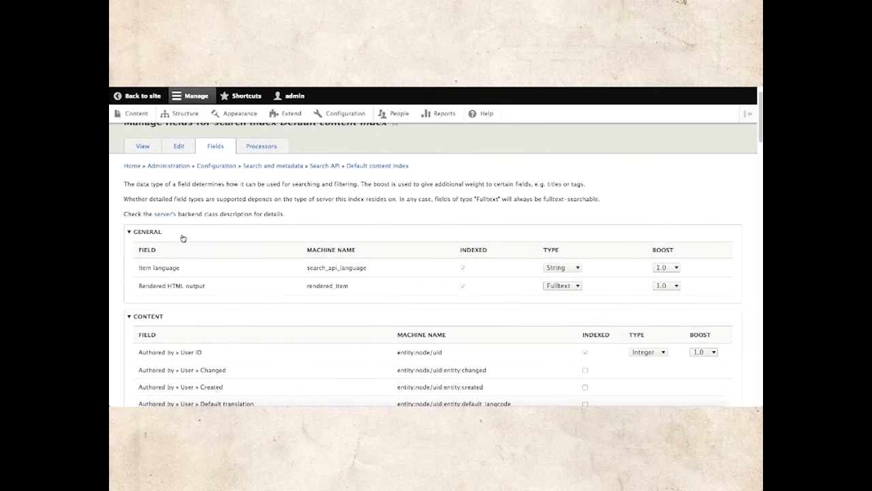
scroll(115, 283, "down", 3)
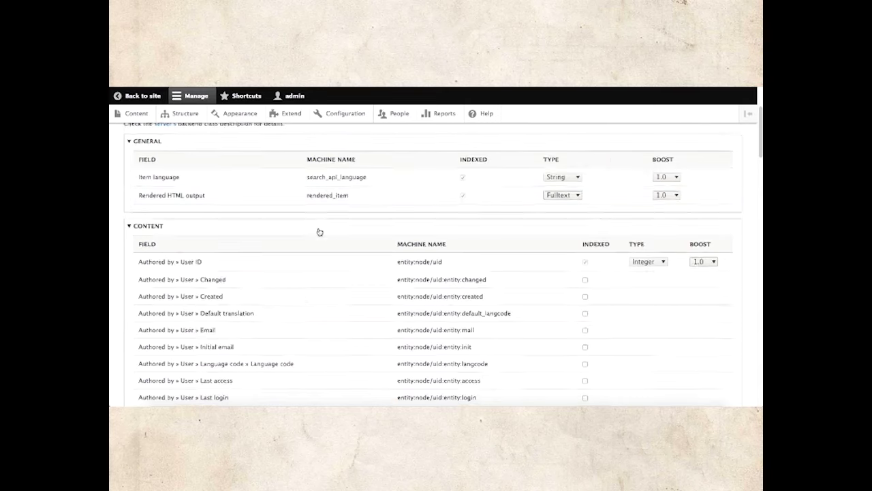
scroll(318, 231, "down", 5)
scroll(318, 231, "down", 8)
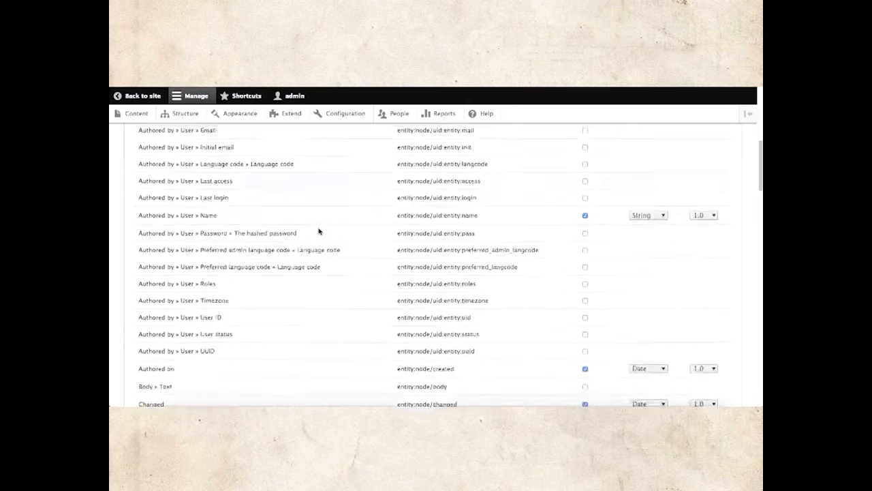
scroll(319, 231, "down", 20)
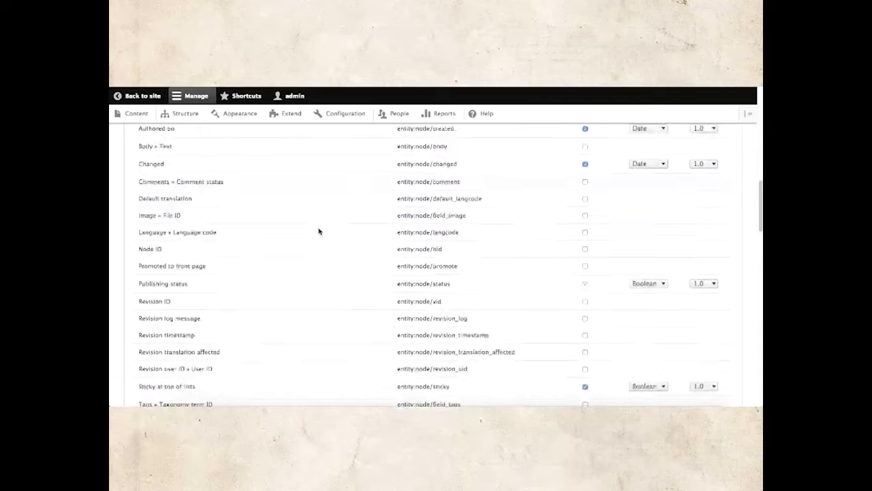
scroll(318, 231, "down", 2)
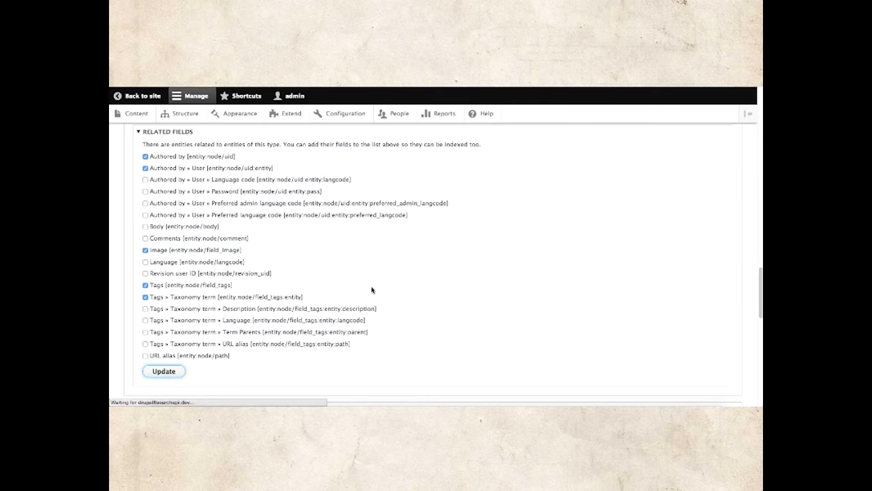
Step: Examine the index's updated Content fields, including the author and taxonomy term fields and their indexed state, type and boost
scroll(371, 290, "down", 5)
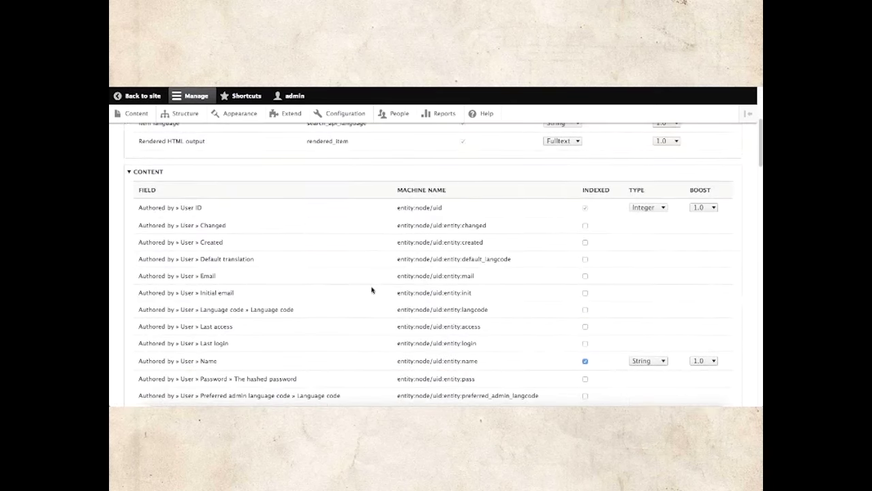
scroll(372, 289, "down", 10)
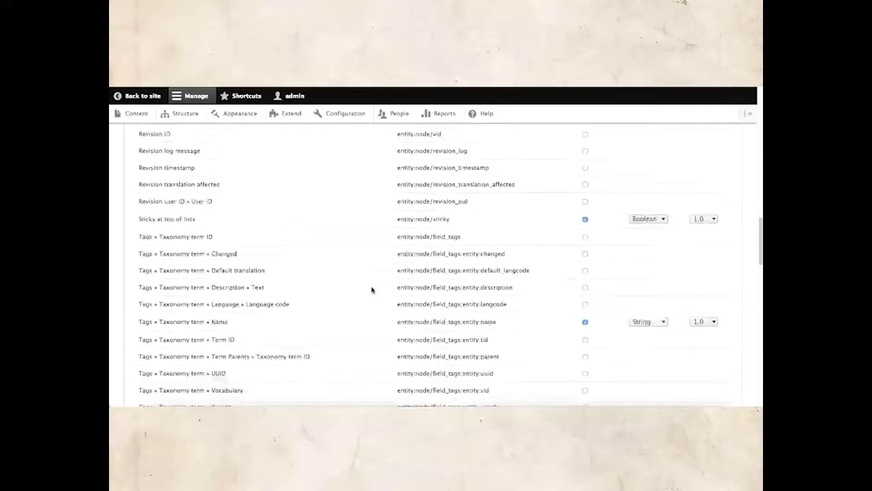
scroll(371, 289, "up", 3)
scroll(372, 290, "up", 2)
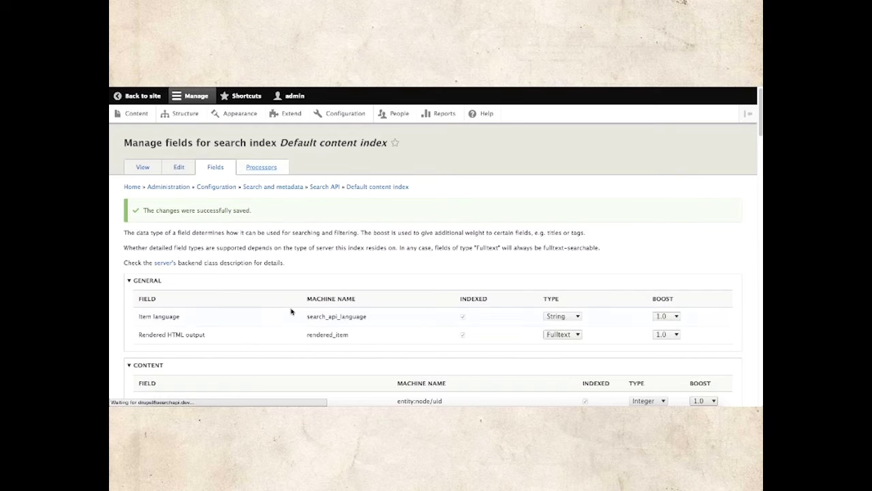
Step: Review the Default content index's available processors and their order for preprocess index, preprocess query and postprocess query
scroll(331, 272, "down", 3)
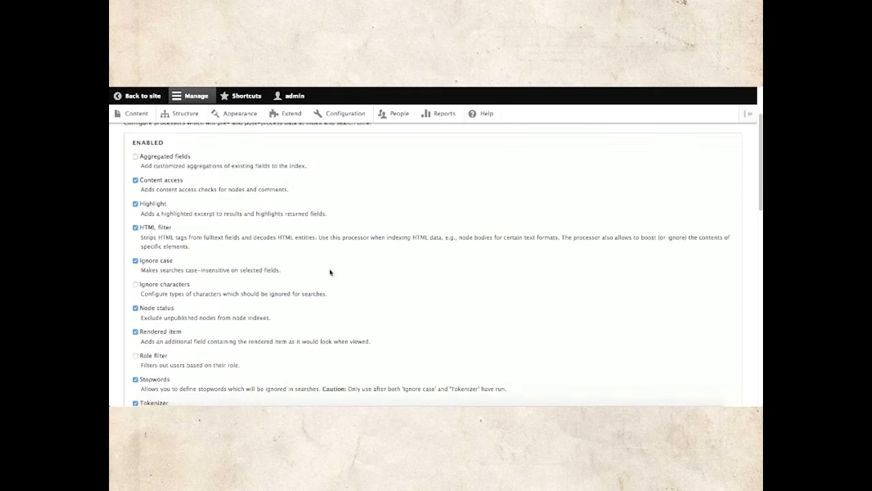
scroll(330, 271, "down", 2)
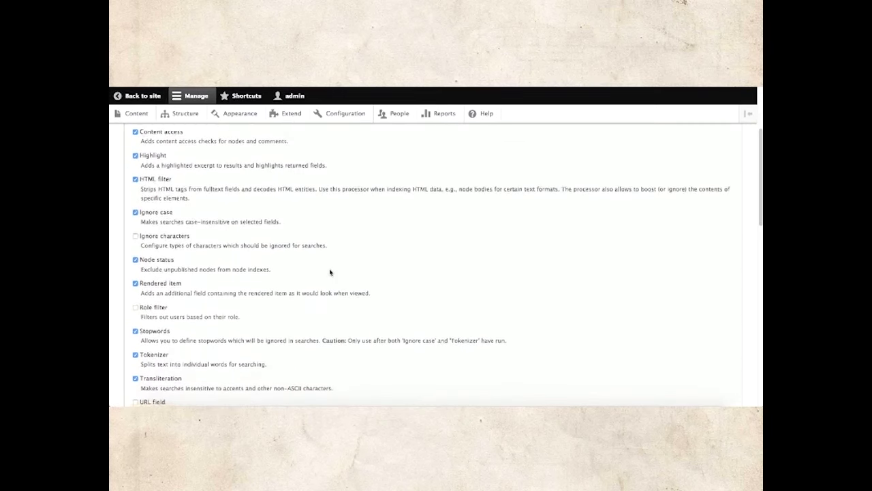
scroll(330, 271, "down", 5)
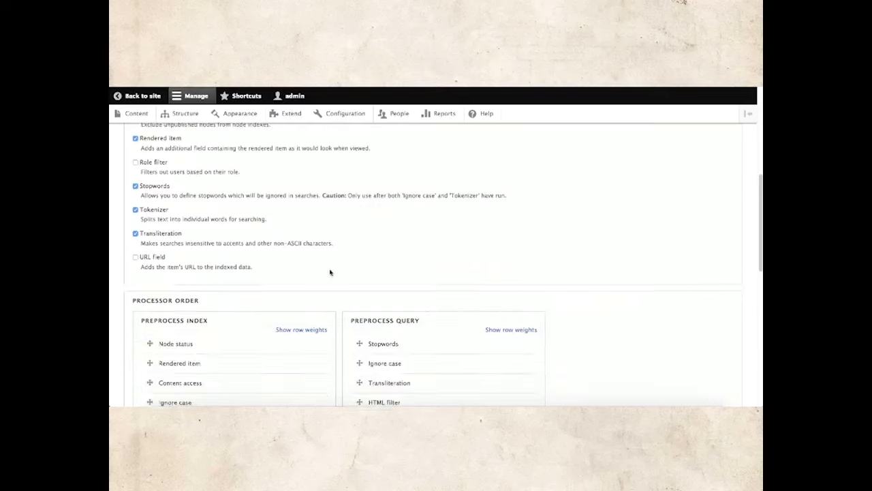
scroll(330, 272, "down", 5)
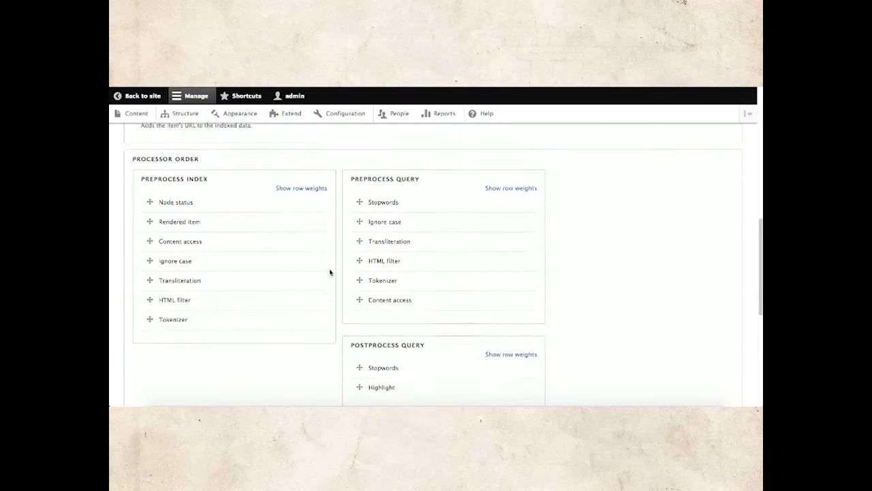
scroll(330, 272, "down", 1)
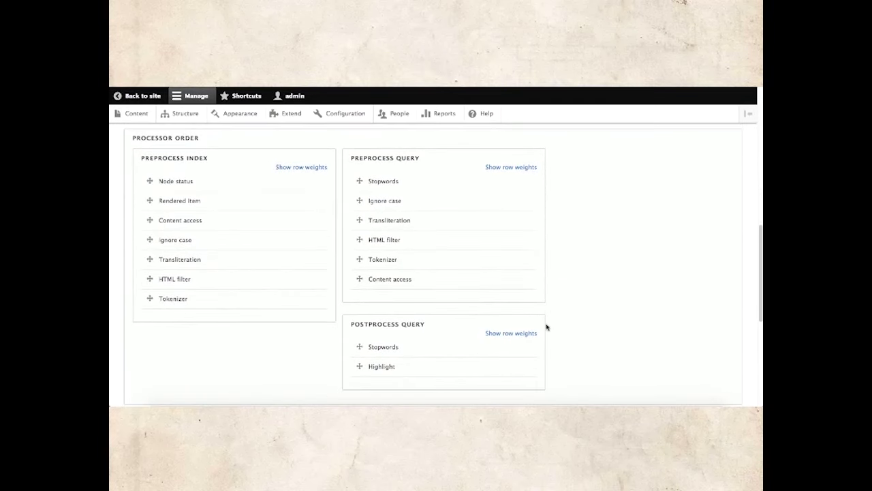
scroll(575, 319, "down", 2)
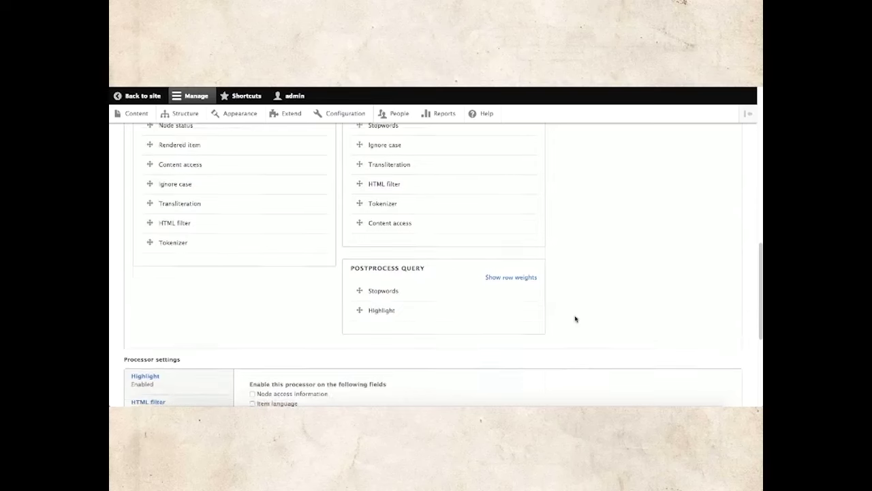
Step: Try enabling the URL field processor and disabling Transliteration to compare the processor order, restoring each to its original state
scroll(575, 319, "up", 9)
left_click(136, 281)
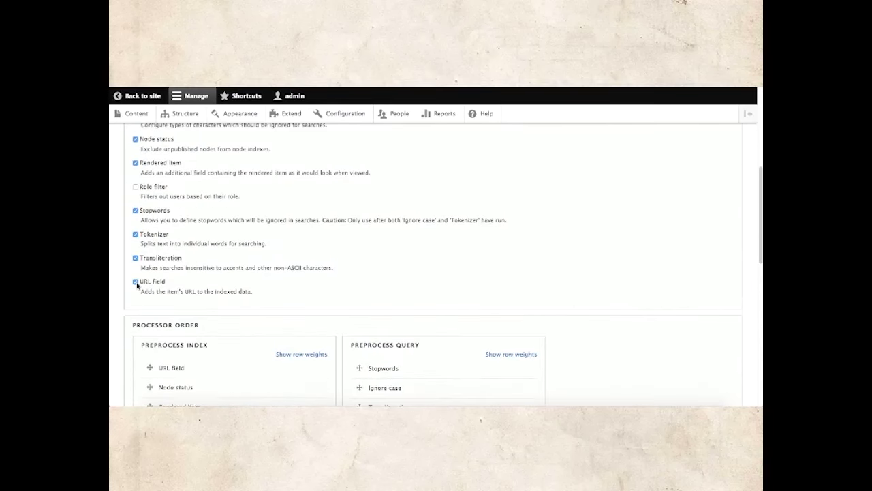
scroll(139, 276, "down", 3)
left_click(136, 187)
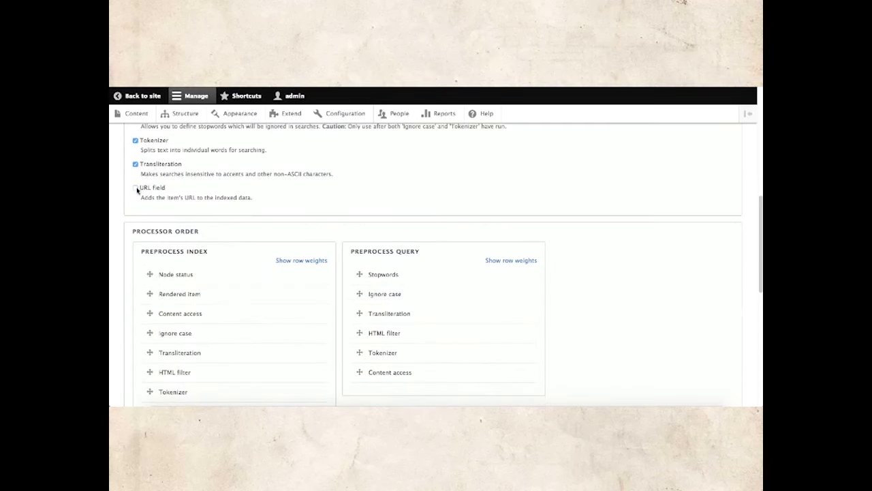
left_click(134, 164)
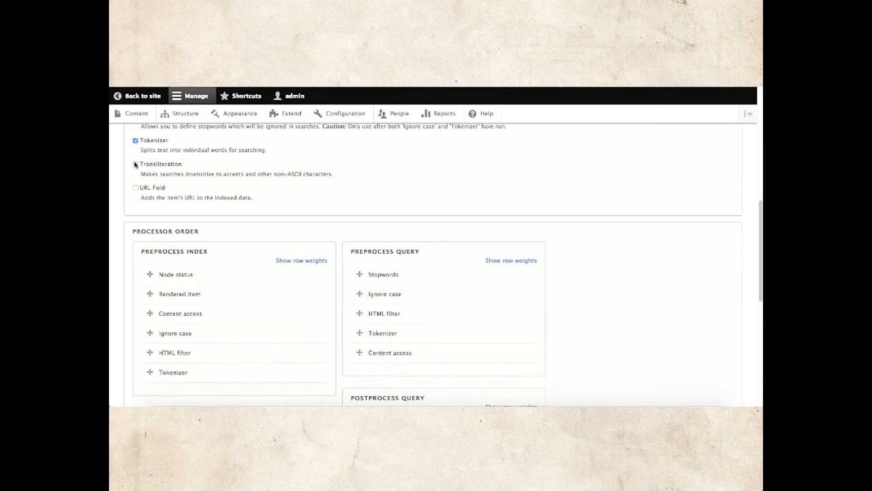
left_click(134, 164)
left_click(135, 164)
left_click(135, 165)
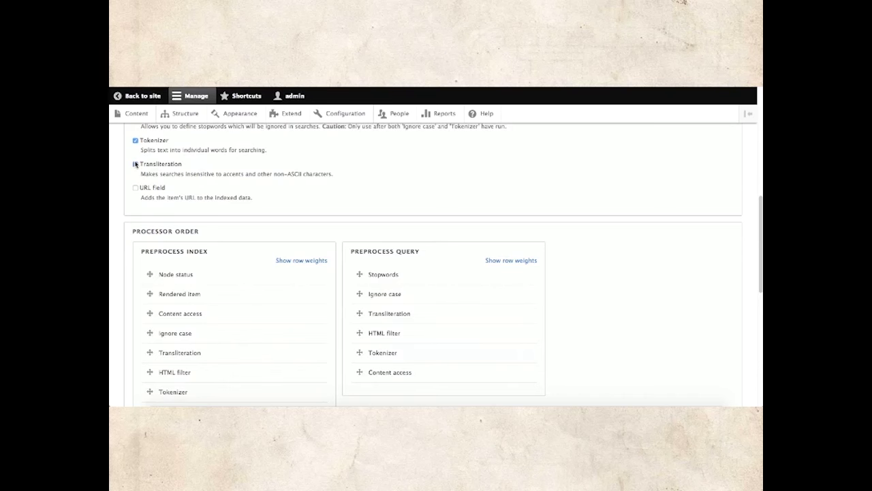
Step: Review the processor settings for Highlight, HTML filter and Ignore case, including the fields they apply to
scroll(512, 353, "down", 5)
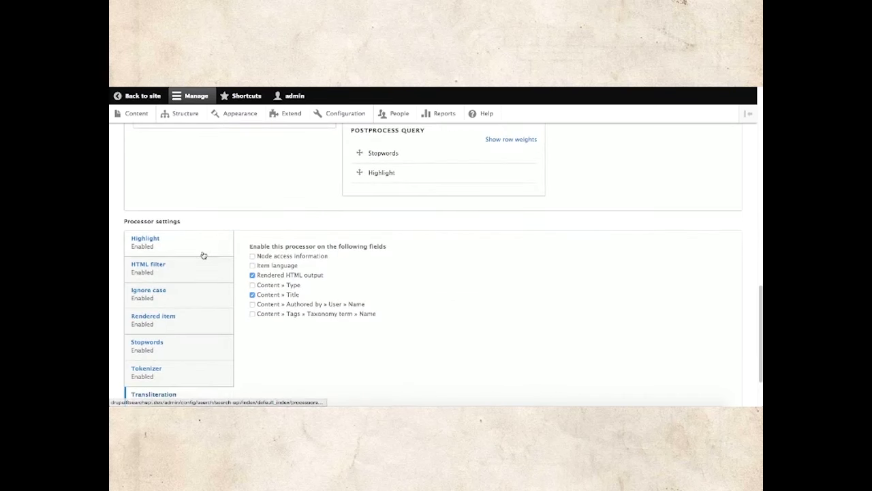
left_click(202, 252)
scroll(204, 256, "down", 2)
left_click(161, 217)
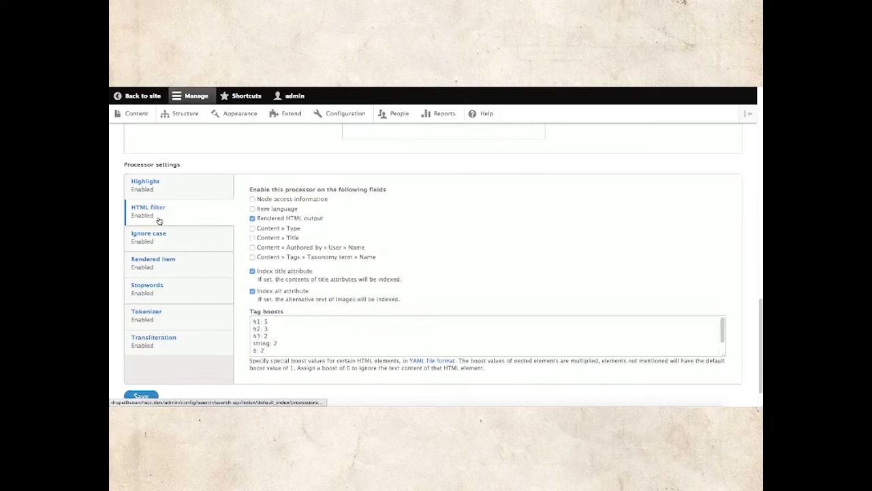
left_click(172, 237)
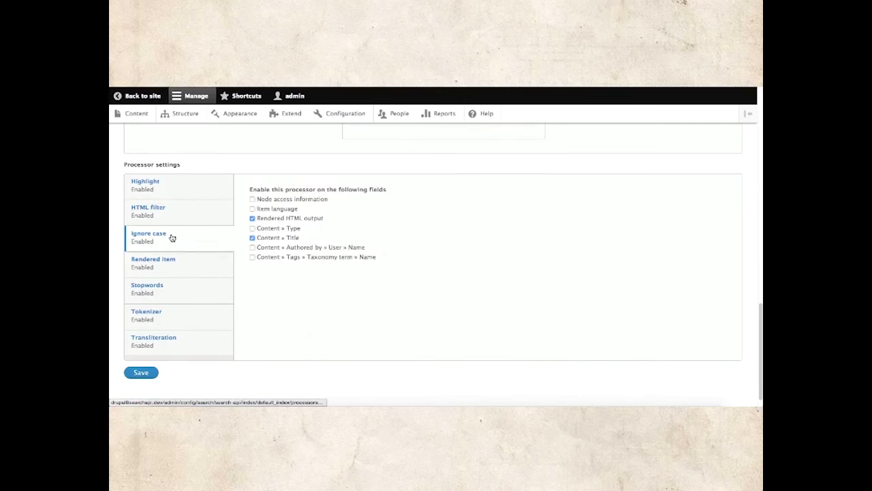
Step: Check the Rendered item view modes, keeping Search index for Article and Basic page and Default for User, and save the processor configuration
left_click(196, 260)
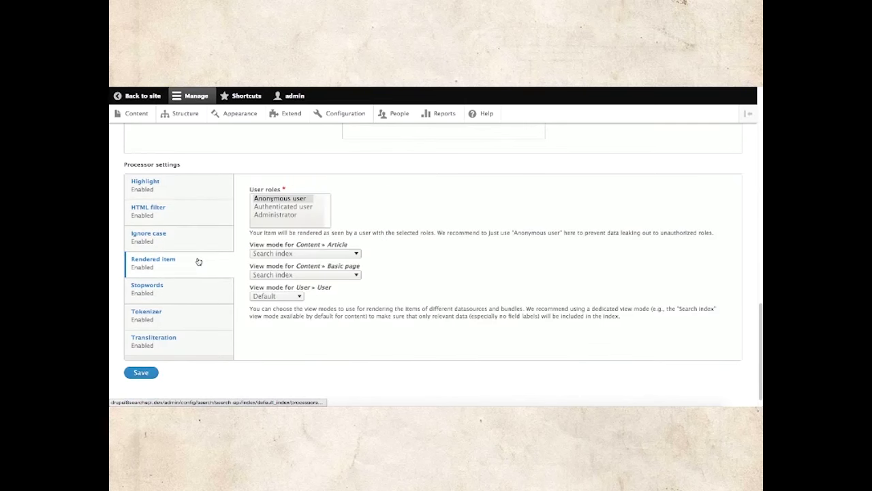
left_click(344, 253)
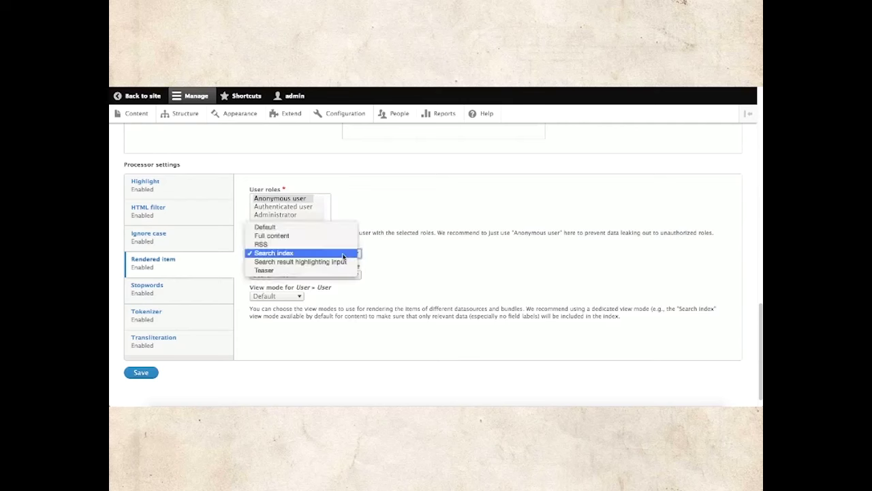
key("Escape")
left_click(346, 275)
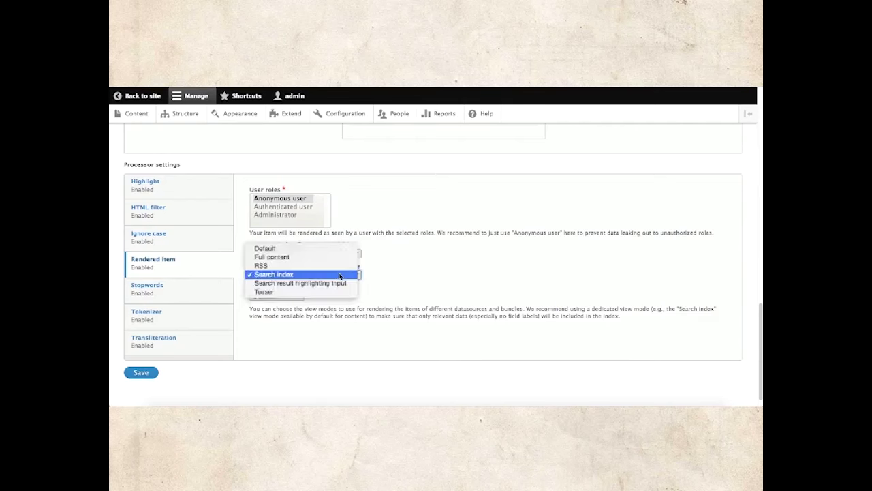
left_click(351, 274)
scroll(332, 300, "down", 1)
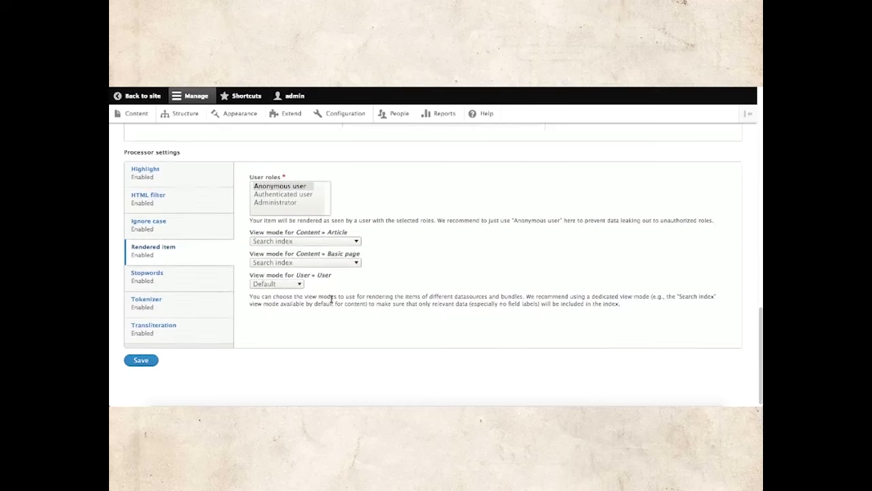
left_click(290, 285)
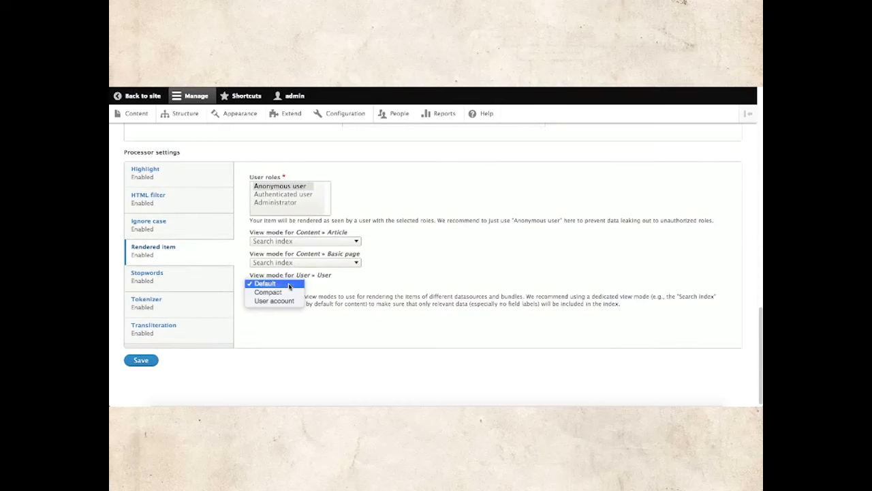
left_click(330, 285)
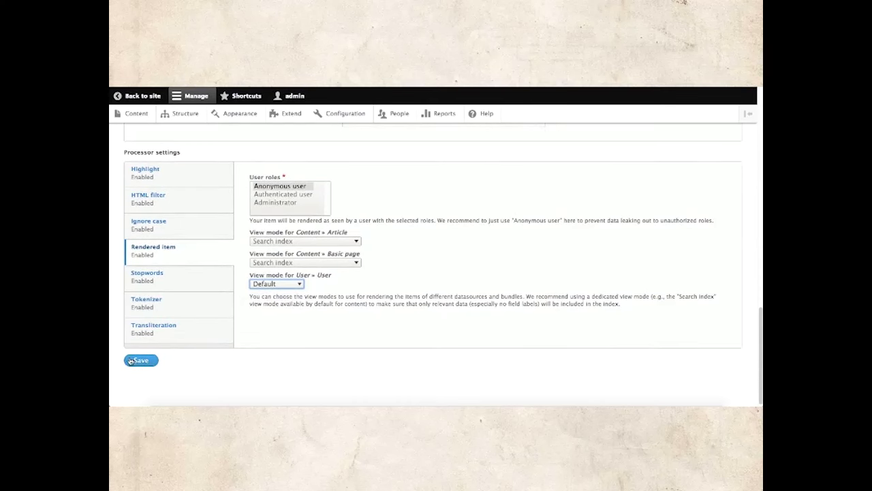
left_click(150, 356)
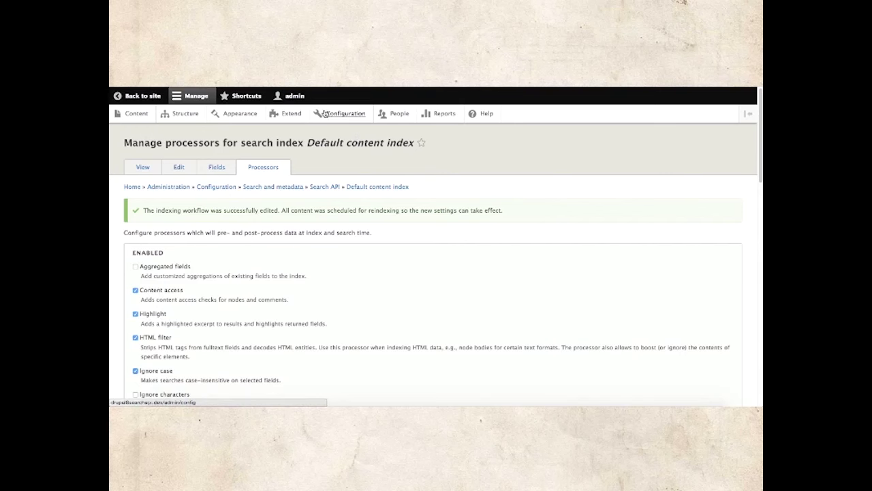
Step: Go to the site's Views list and open the Search content view for editing
left_click(187, 113)
scroll(157, 273, "down", 2)
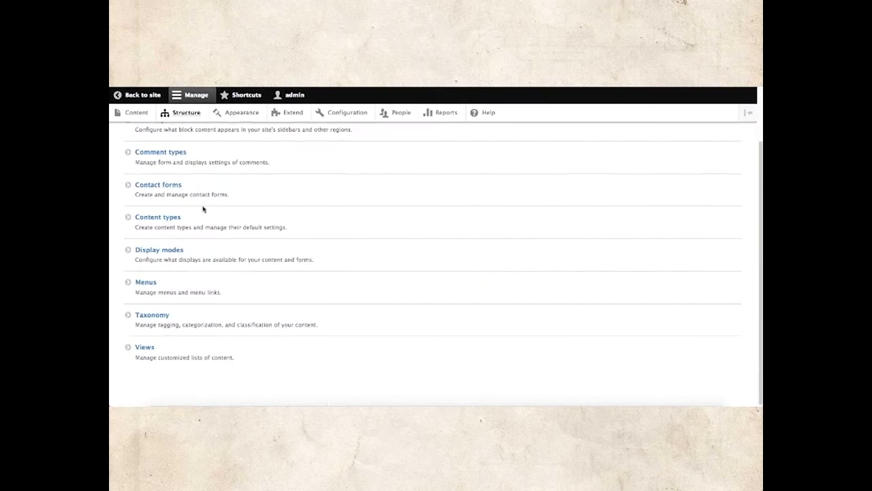
left_click(141, 354)
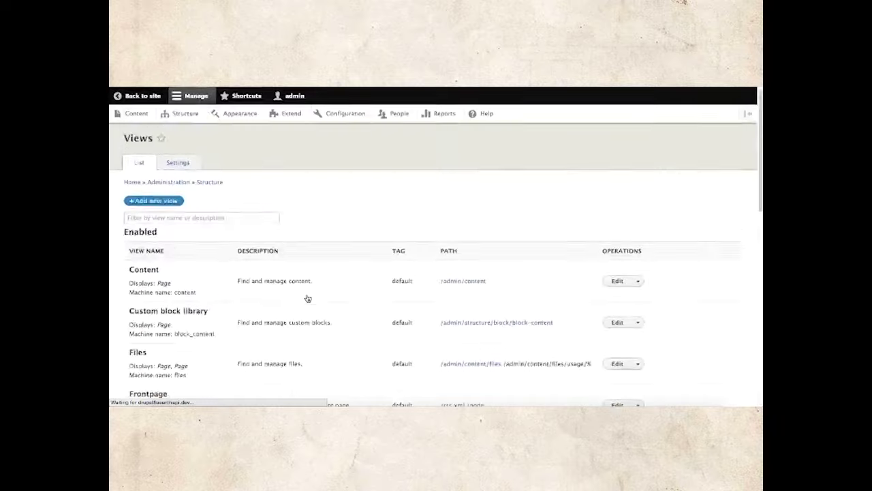
scroll(306, 298, "down", 3)
scroll(613, 317, "down", 3)
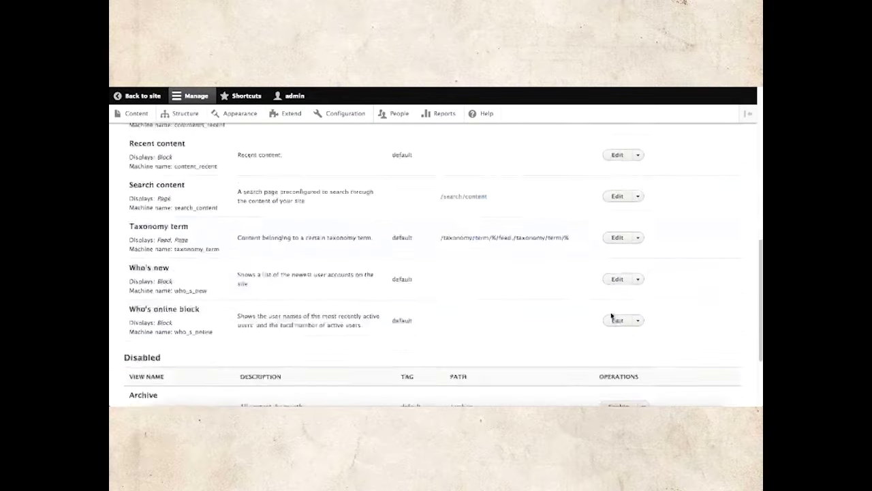
scroll(605, 357, "up", 3)
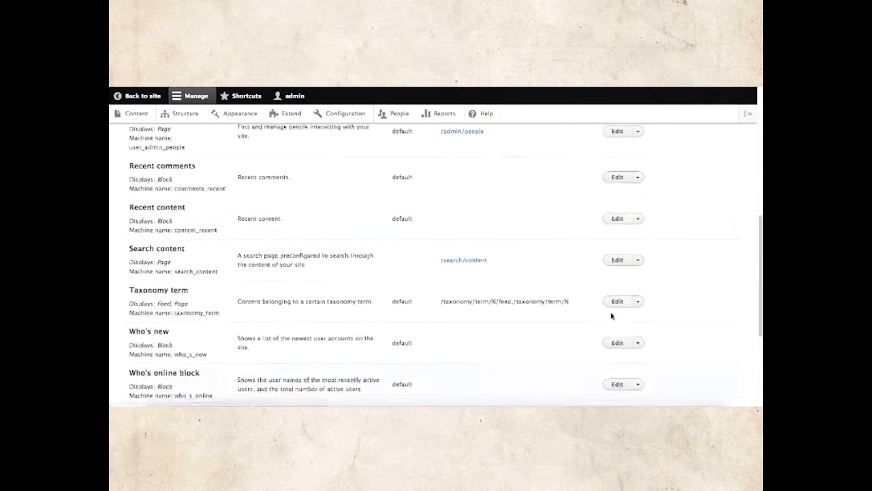
left_click(617, 260)
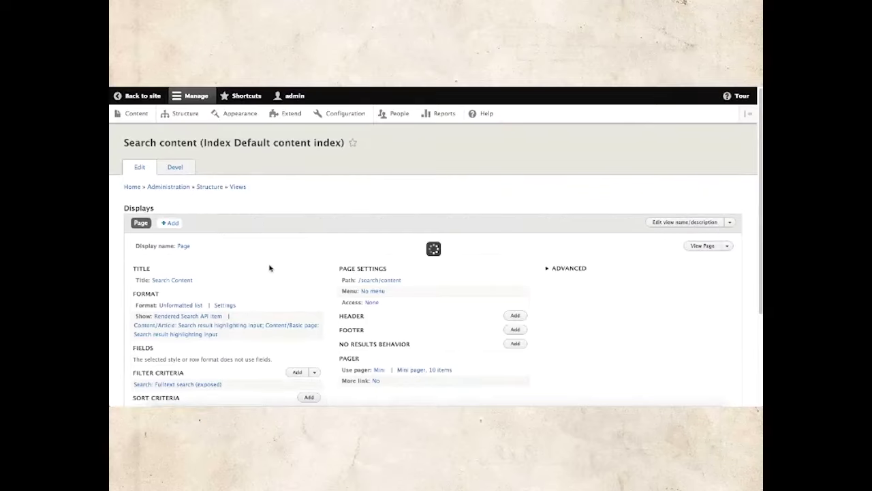
Step: Check the row style choices of the Search content view's Page display and close them without changes
scroll(273, 265, "down", 3)
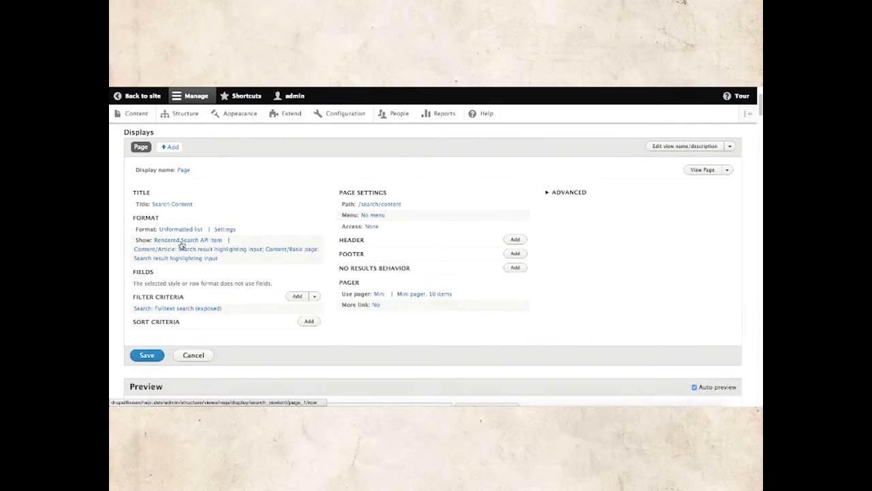
left_click(182, 244)
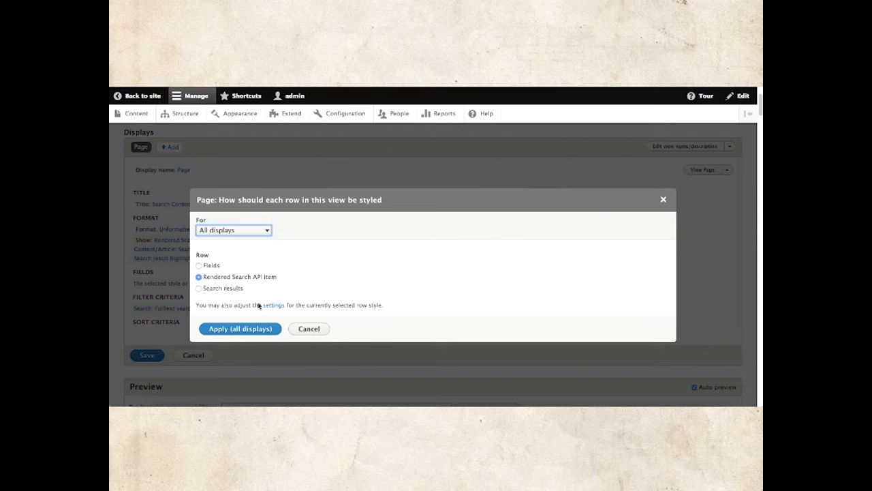
left_click(305, 328)
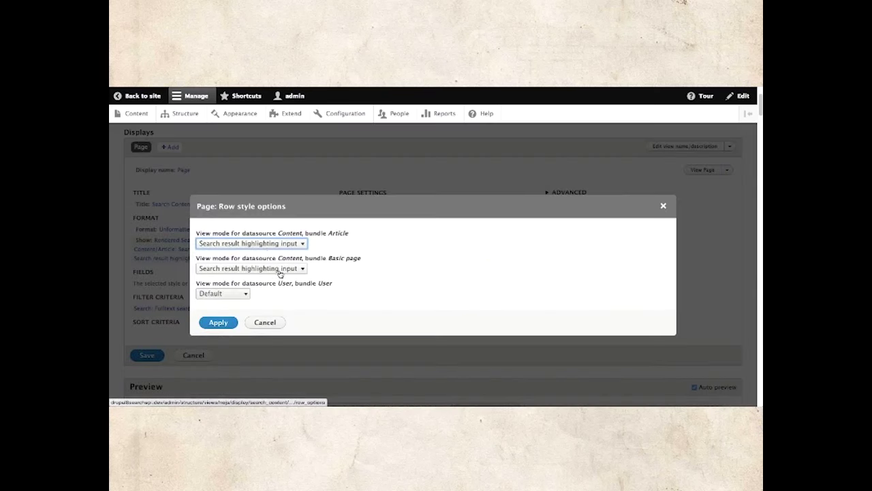
Step: Apply the row style options with Search result highlighting input for Article and Basic page, and Default for User
left_click(300, 244)
left_click(338, 250)
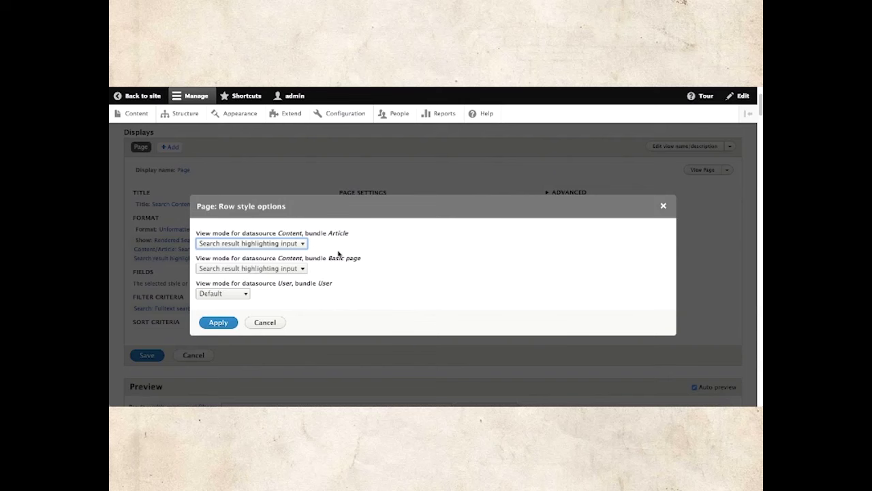
left_click(225, 295)
left_click(295, 310)
left_click(218, 322)
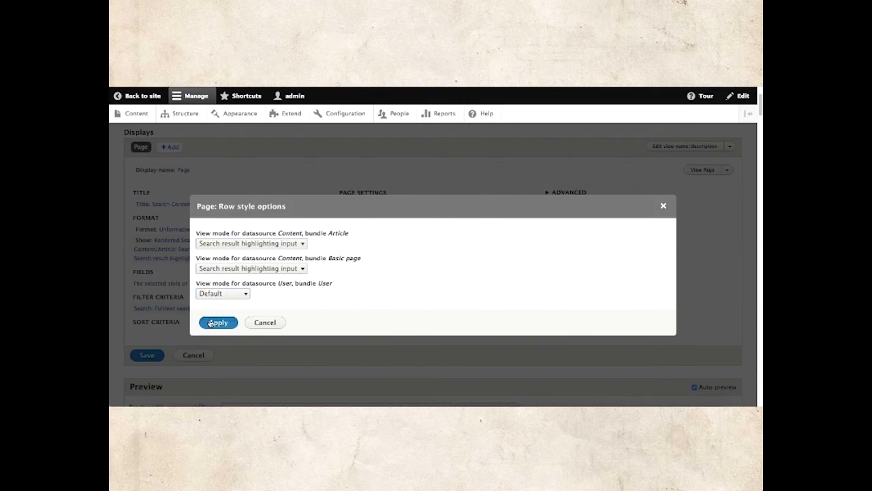
scroll(344, 316, "down", 2)
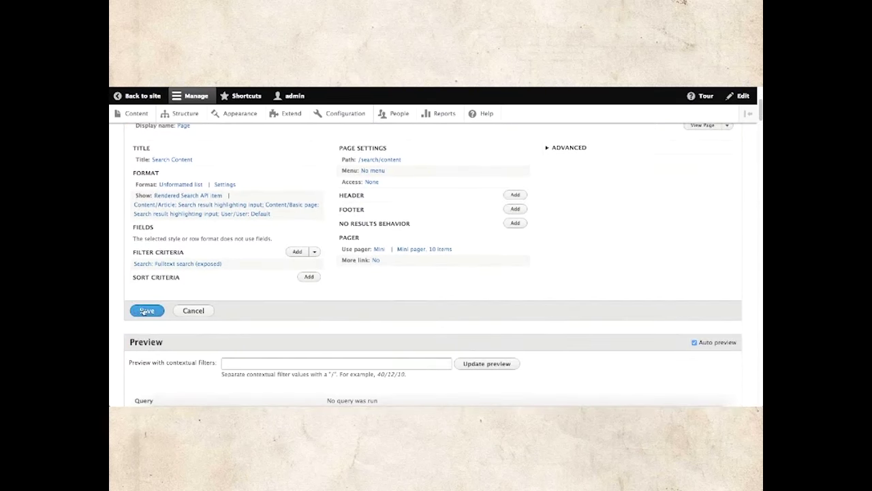
scroll(555, 266, "up", 1)
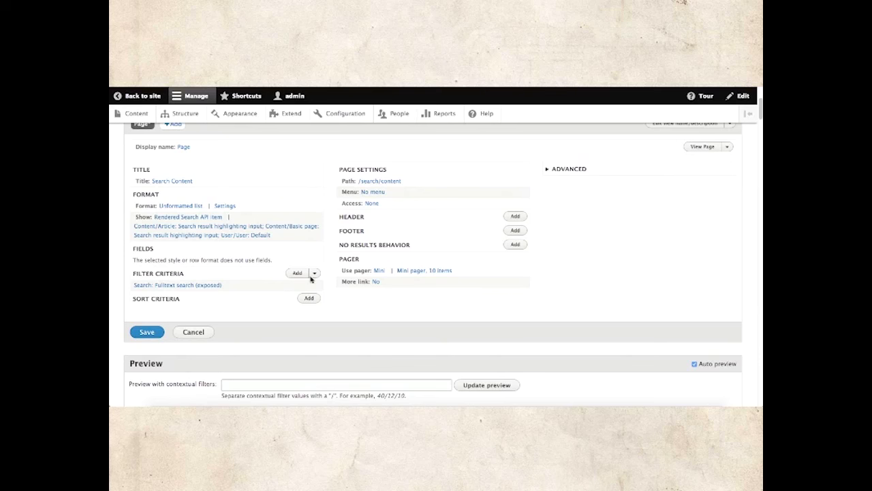
Step: Set the Fulltext search filter's searched fields to Content » Title and Rendered HTML output, applied to all displays
left_click(165, 286)
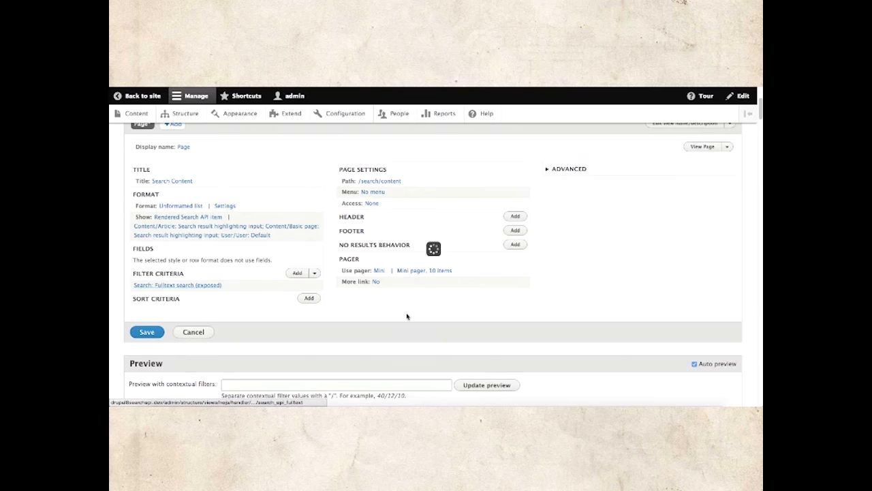
scroll(407, 316, "down", 2)
scroll(407, 315, "down", 5)
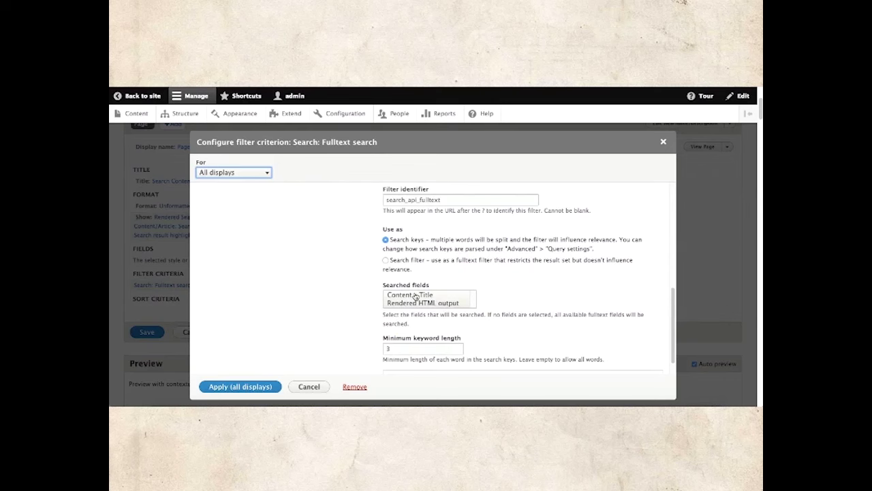
left_click(409, 294)
left_click(423, 302)
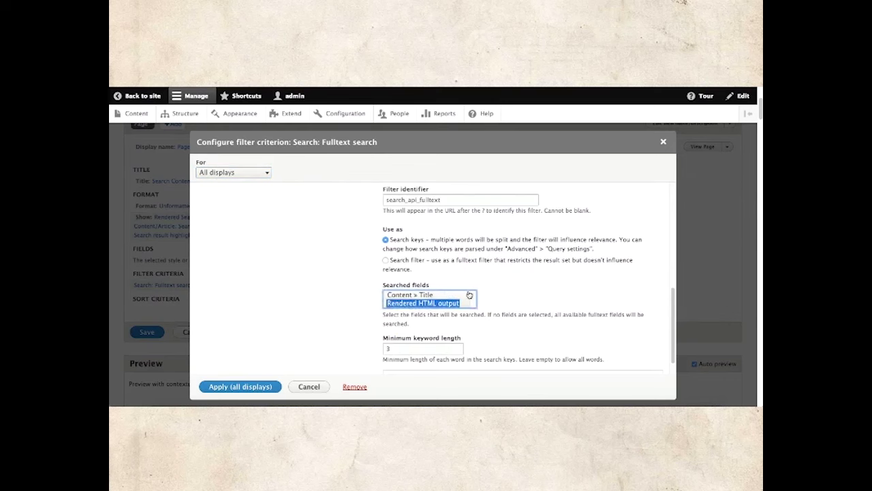
scroll(515, 291, "down", 1)
left_click(423, 273, "super")
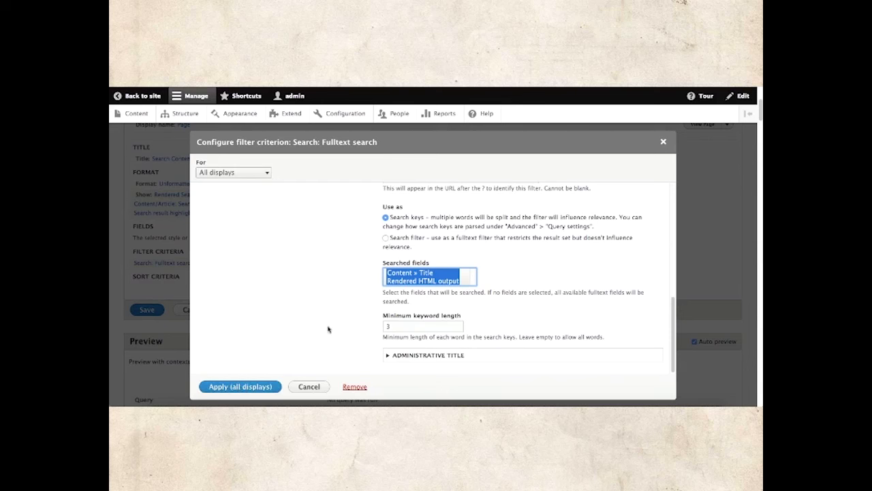
scroll(234, 364, "down", 1)
scroll(362, 348, "up", 8)
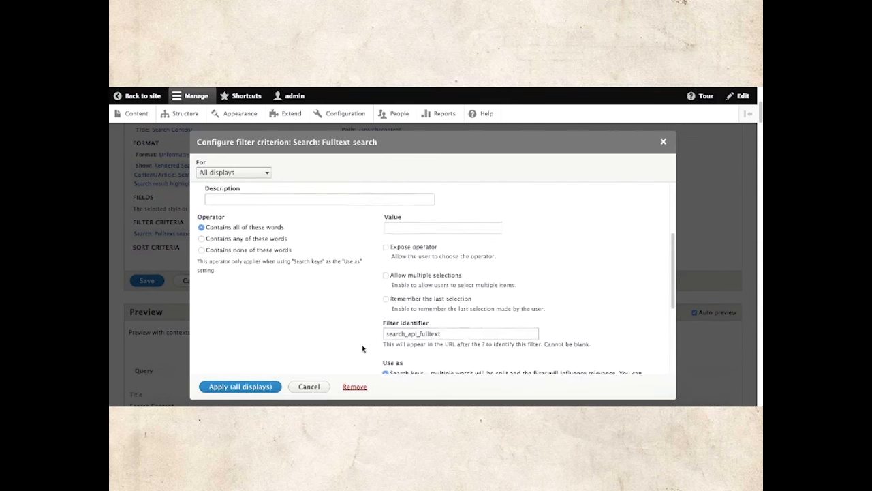
scroll(363, 349, "up", 5)
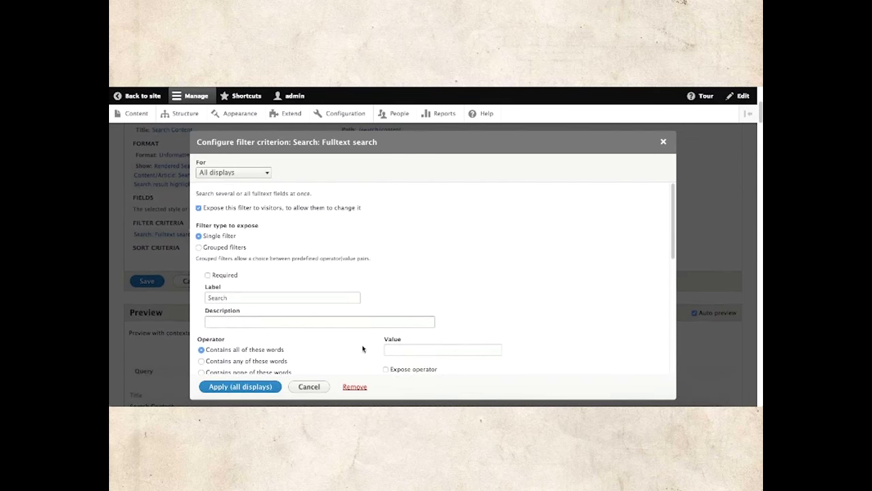
left_click(239, 388)
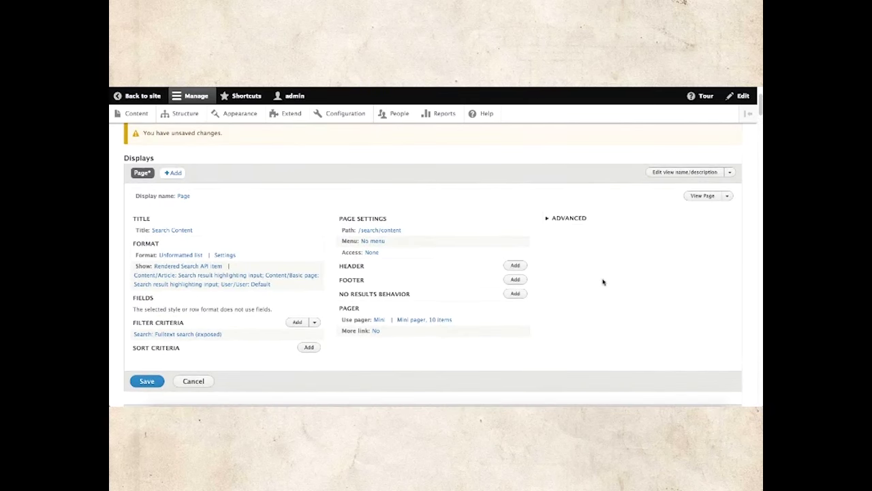
Step: Expand the advanced settings of the Page display to review the query settings entry, and save the Search content view
left_click(565, 218)
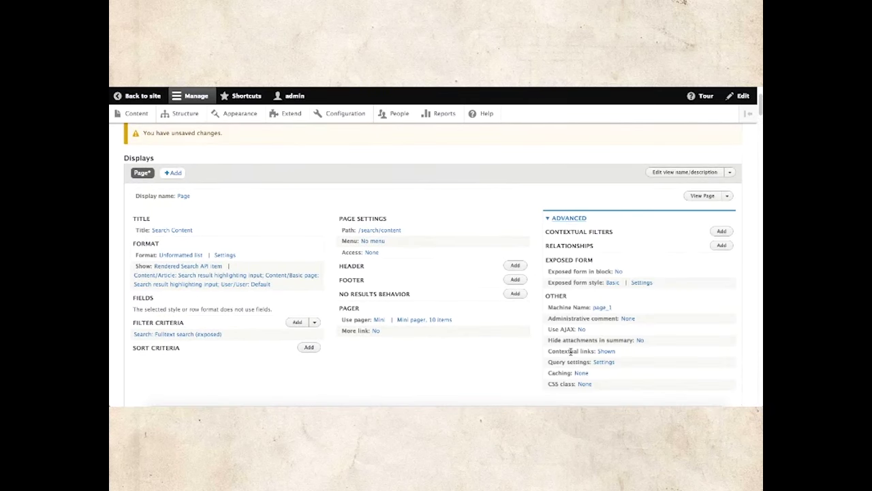
scroll(571, 354, "down", 1)
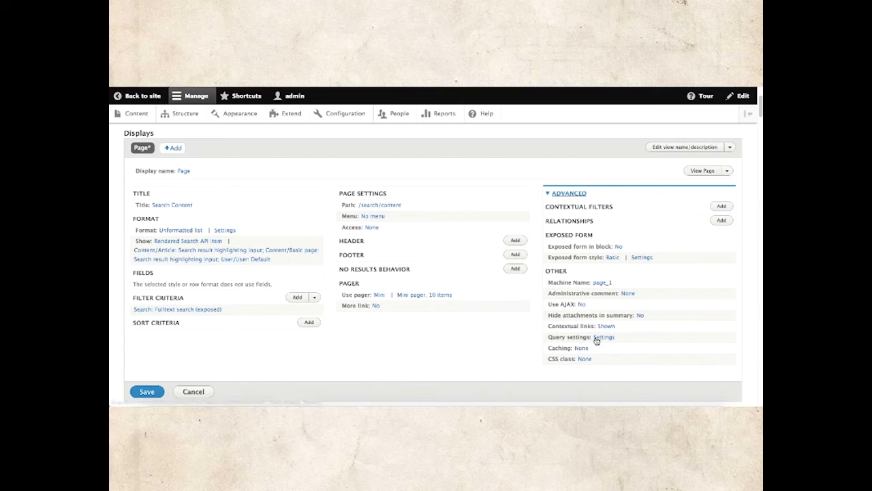
scroll(555, 293, "down", 2)
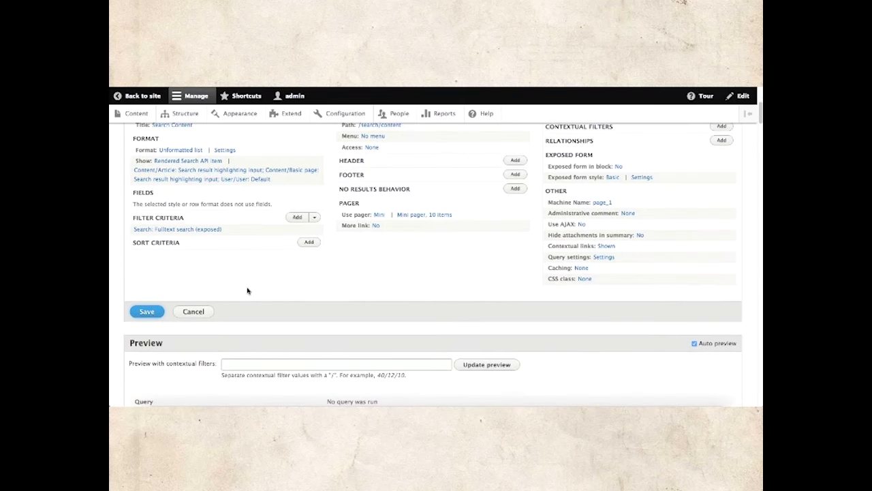
scroll(247, 291, "up", 1)
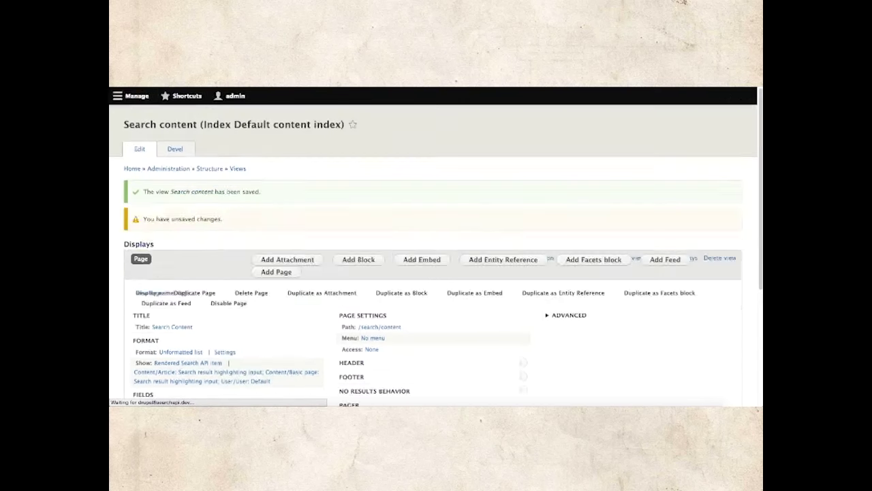
Step: Open the site's search/content page and look through the listed content
key("super+l")
type("drupal8searchapi.dev/se")
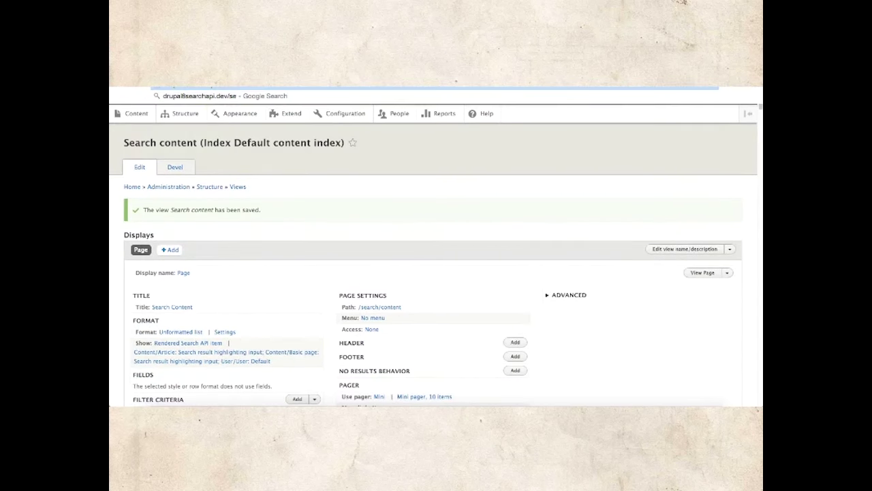
type("arch/content")
key("Return")
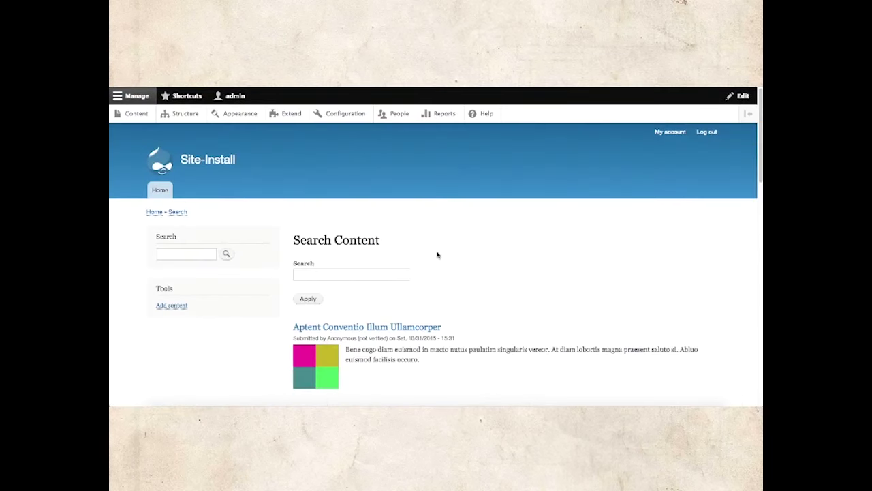
scroll(438, 255, "down", 2)
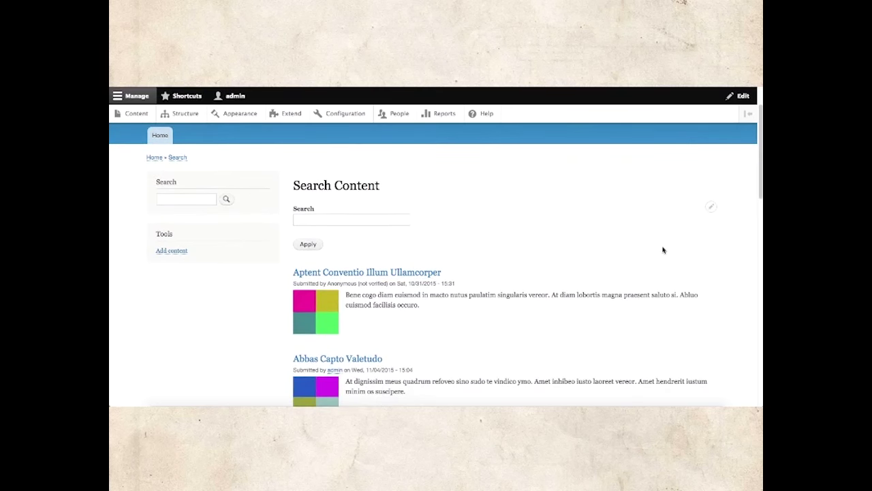
scroll(468, 262, "down", 5)
scroll(467, 259, "up", 5)
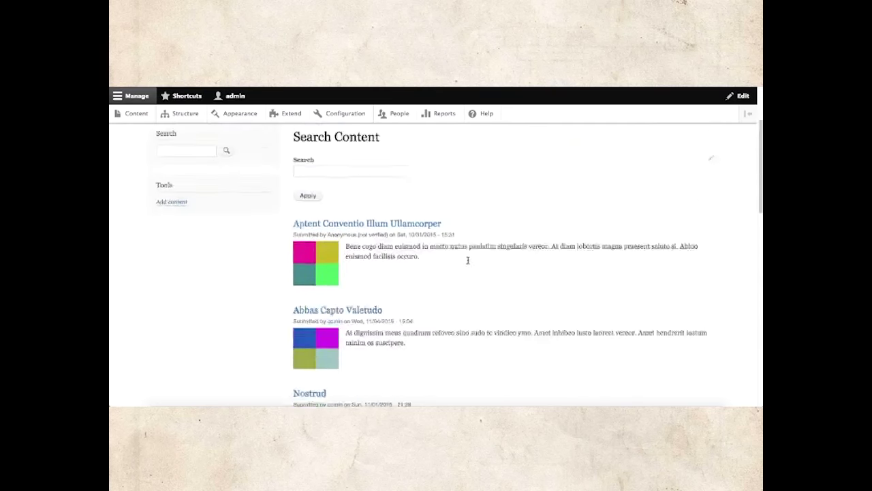
Step: Search the content for "plaga" and look through the results
left_click(341, 219)
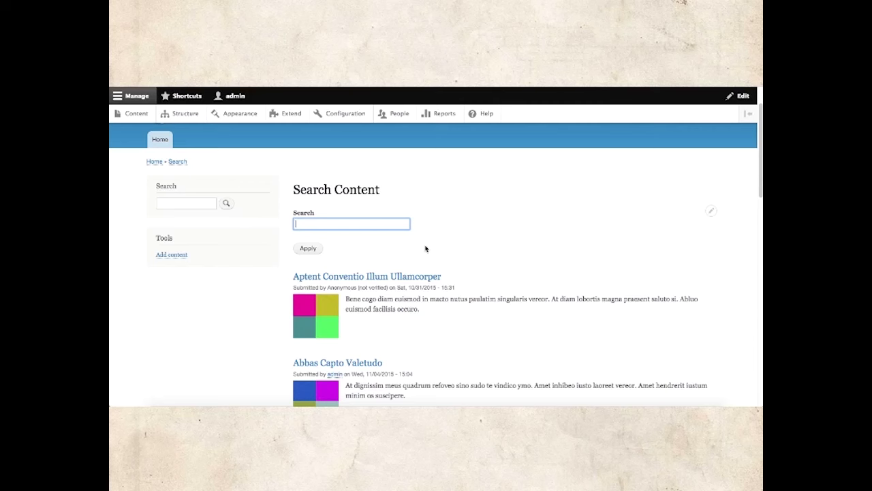
scroll(426, 248, "down", 3)
scroll(425, 248, "down", 2)
scroll(425, 248, "up", 3)
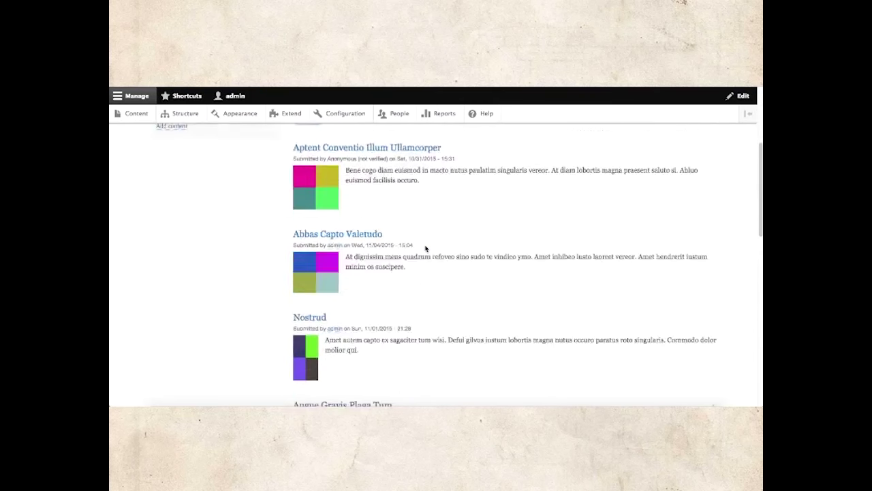
scroll(426, 248, "up", 3)
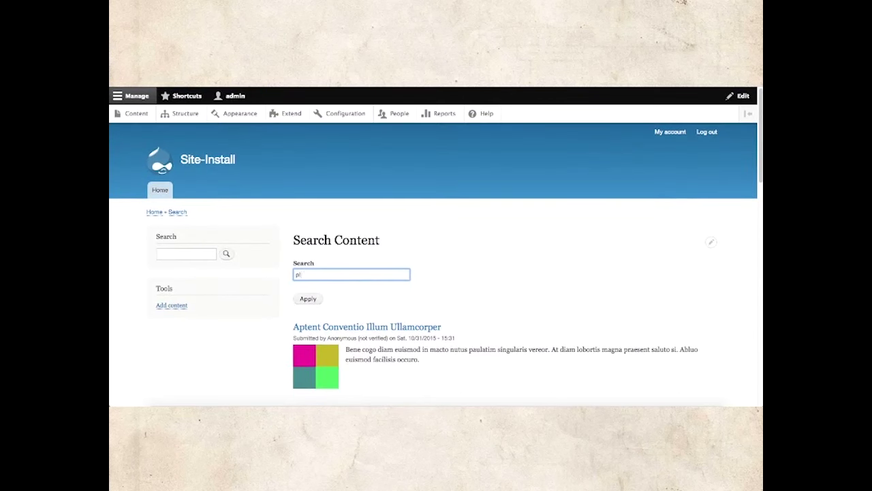
key("Return")
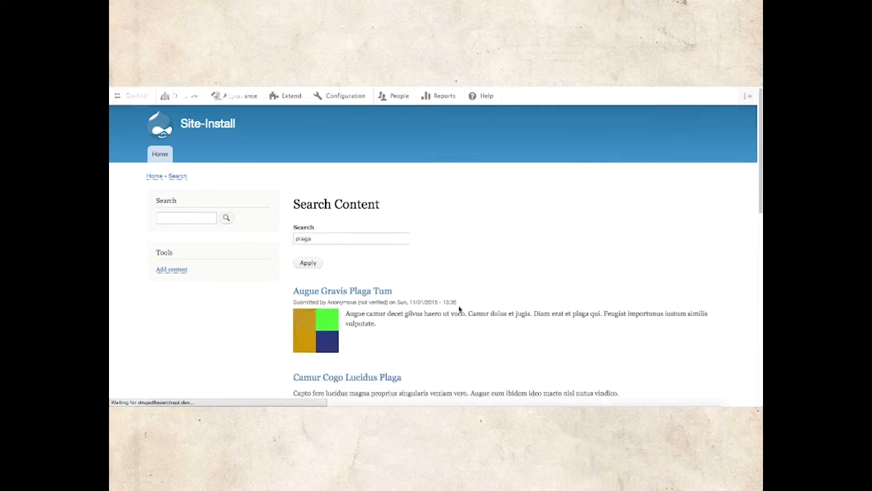
scroll(470, 300, "down", 3)
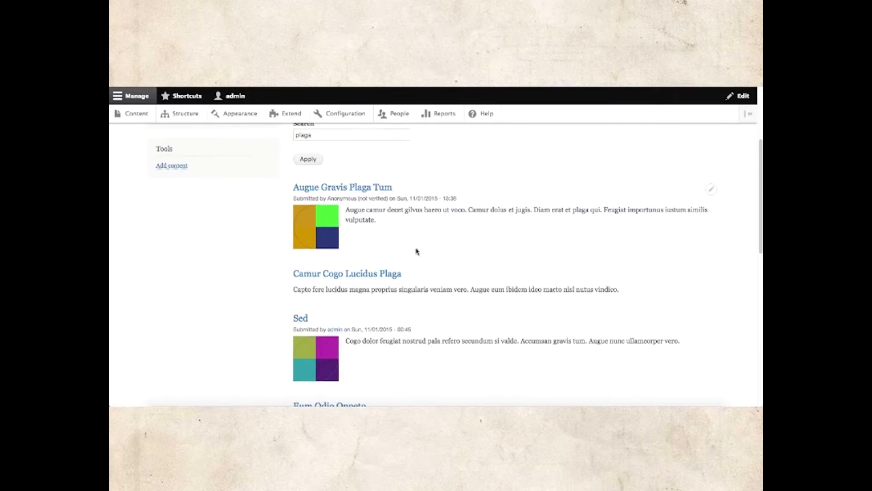
scroll(416, 251, "up", 2)
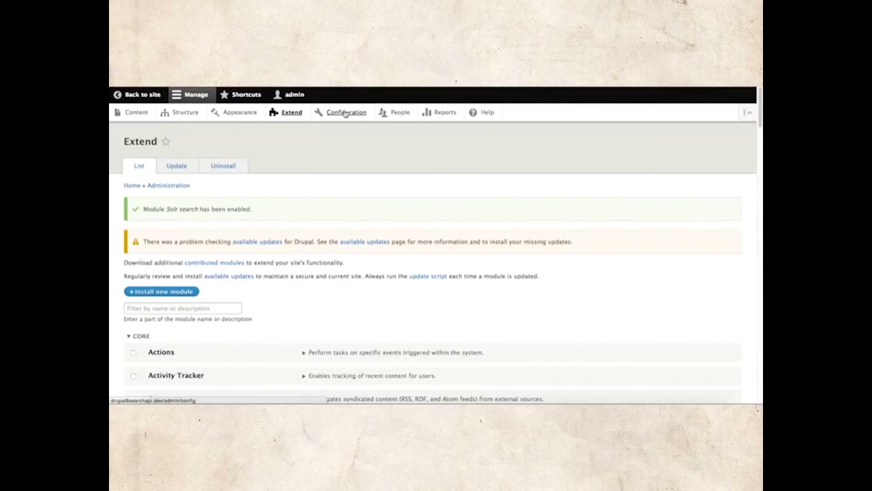
Step: Go to the Search API configuration page listing the site's servers and indexes
left_click(345, 113)
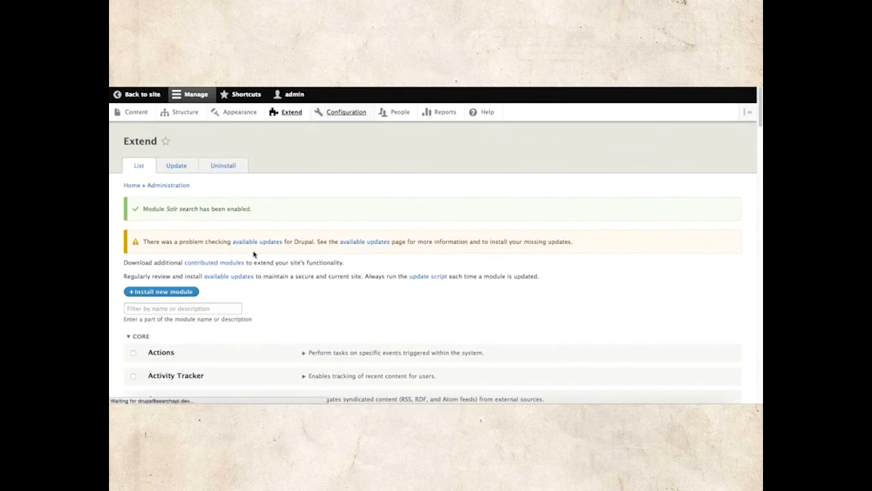
scroll(253, 254, "down", 10)
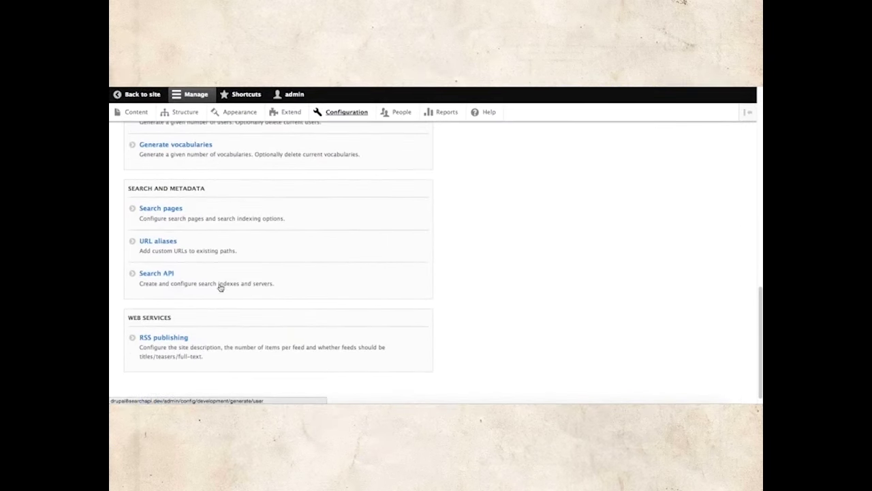
left_click(163, 275)
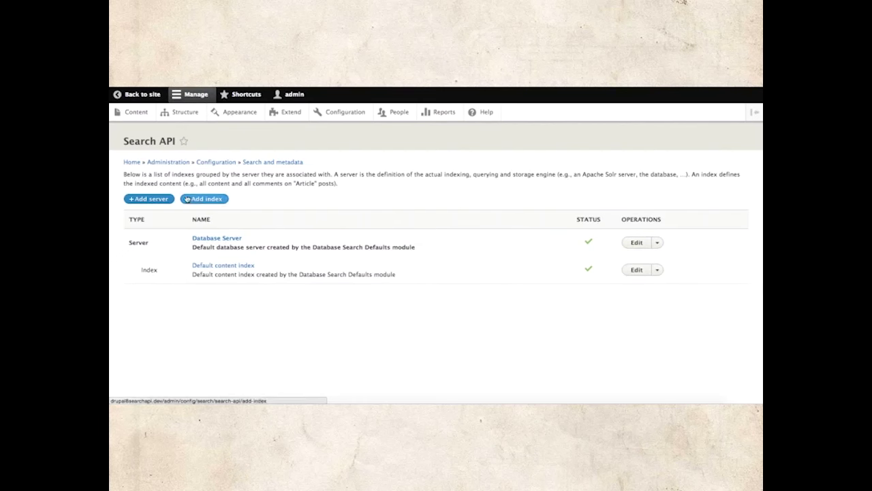
Step: Start a new search server named Solr and choose Solr as its backend
left_click(151, 202)
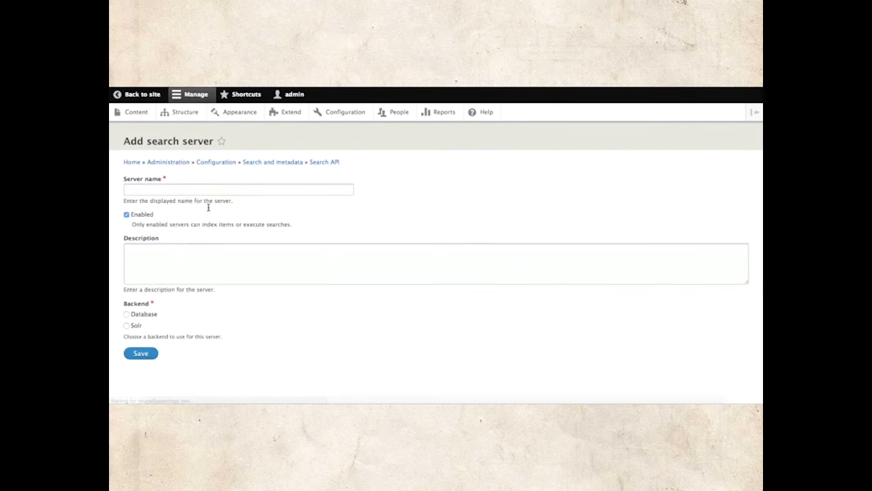
left_click(161, 188)
type("Solr")
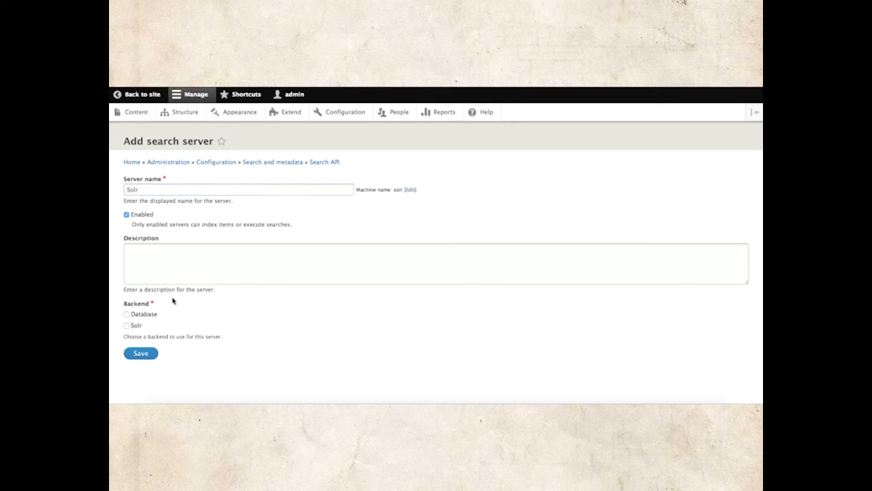
left_click(126, 325)
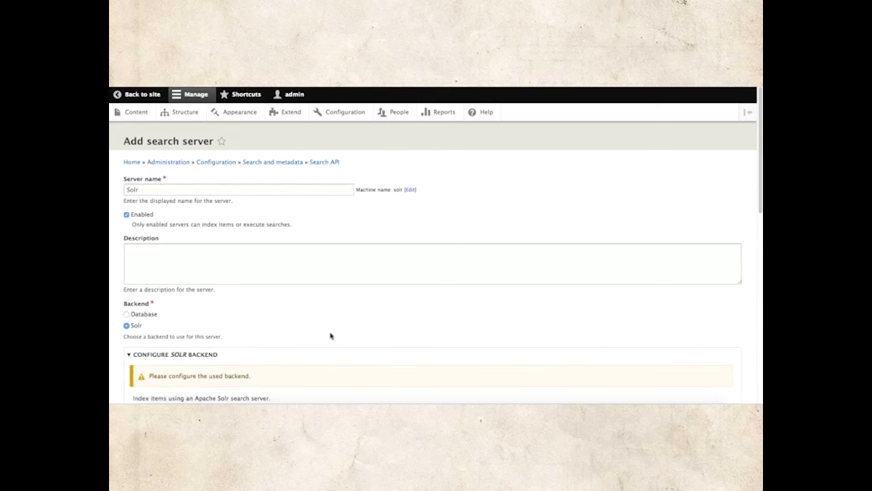
Step: Set the server's Solr path to /solr/core1, keep the version override at Determine automatically, and save the server
scroll(330, 332, "down", 3)
scroll(330, 333, "down", 5)
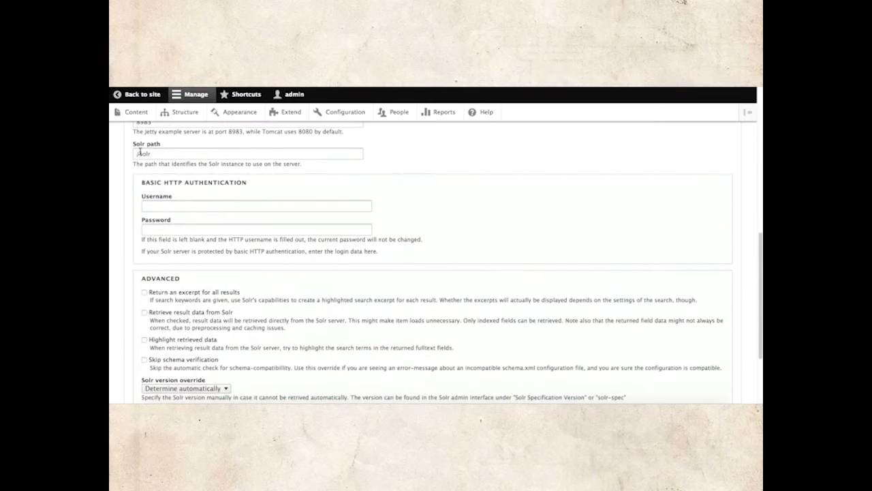
left_click(163, 153)
type("/core1")
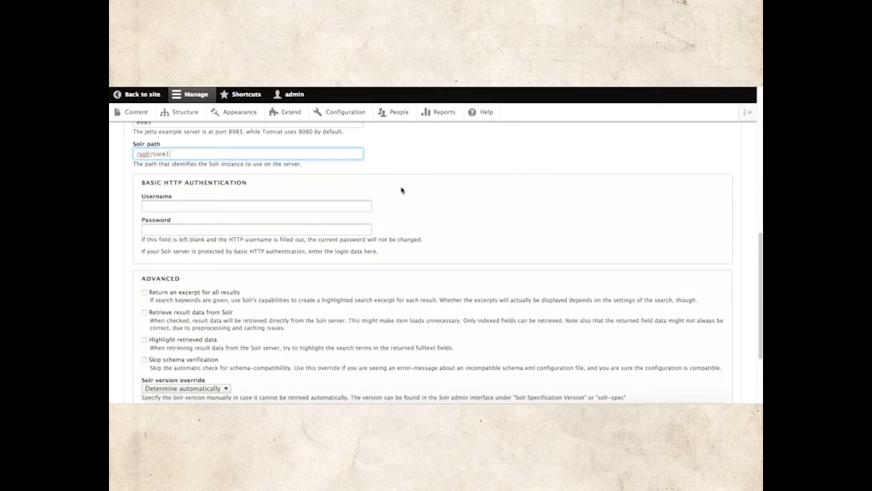
left_click(409, 195)
scroll(409, 195, "down", 3)
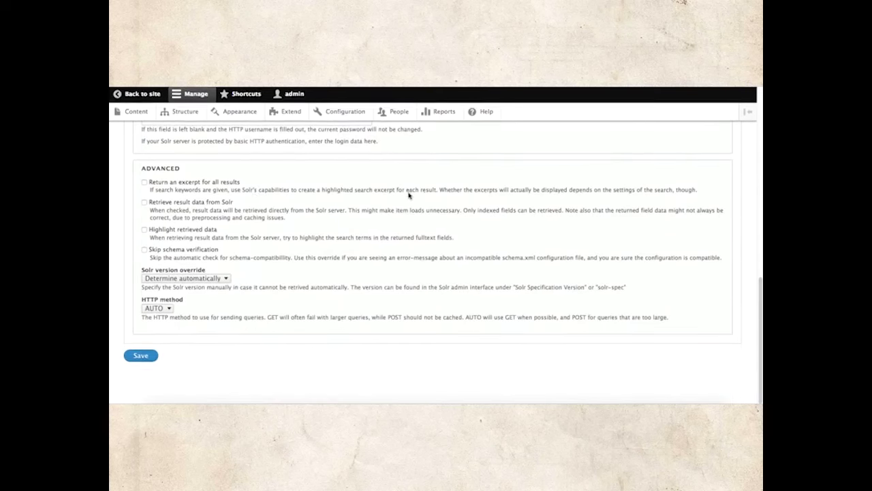
left_click(179, 281)
left_click(300, 311)
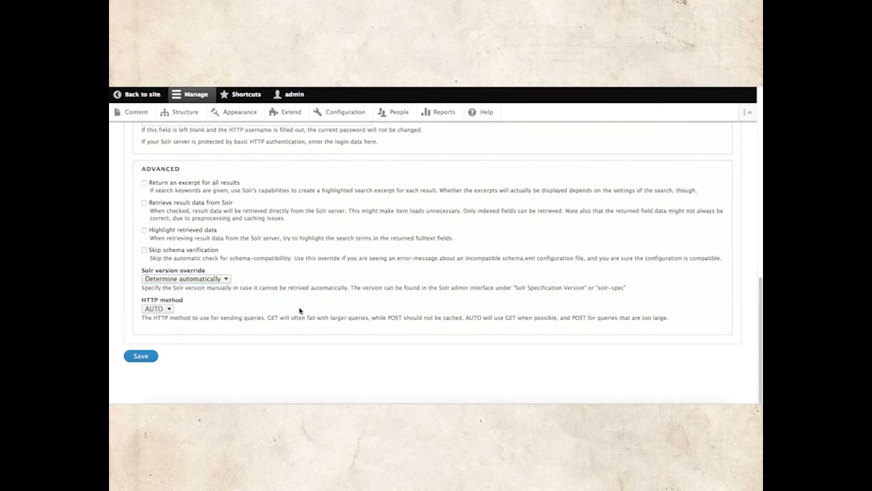
left_click(141, 355)
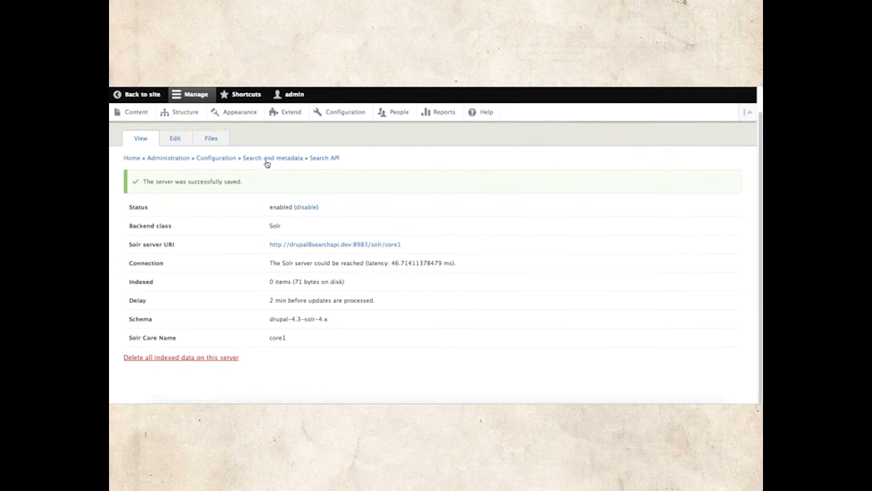
Step: Return to the Search API overview, switch the Default content index to the Solr server, and save the index
left_click(325, 160)
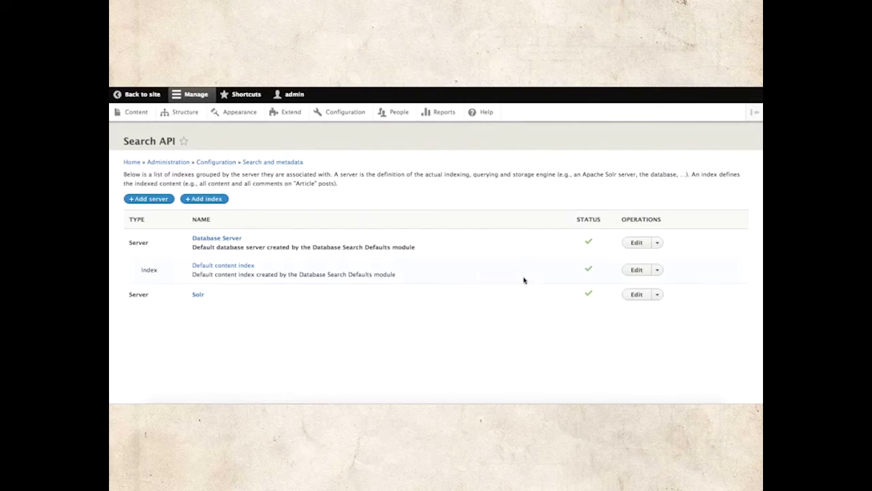
left_click(633, 270)
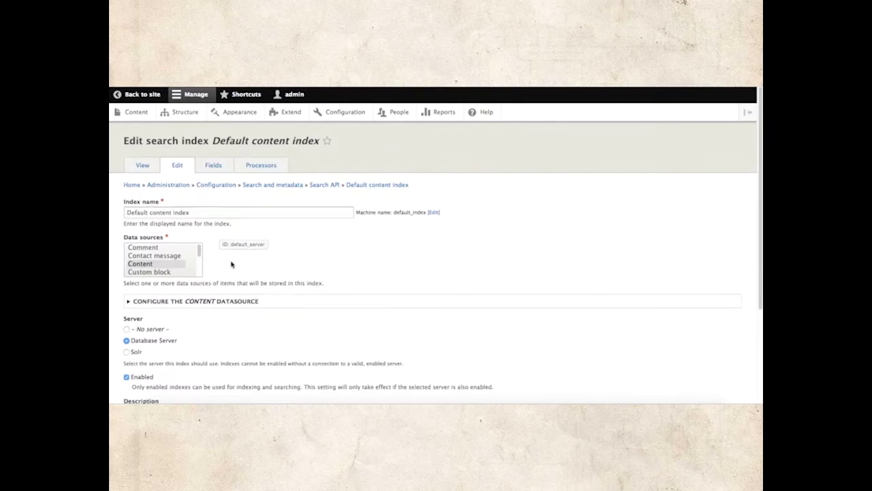
scroll(231, 265, "down", 3)
left_click(126, 253)
scroll(142, 346, "down", 1)
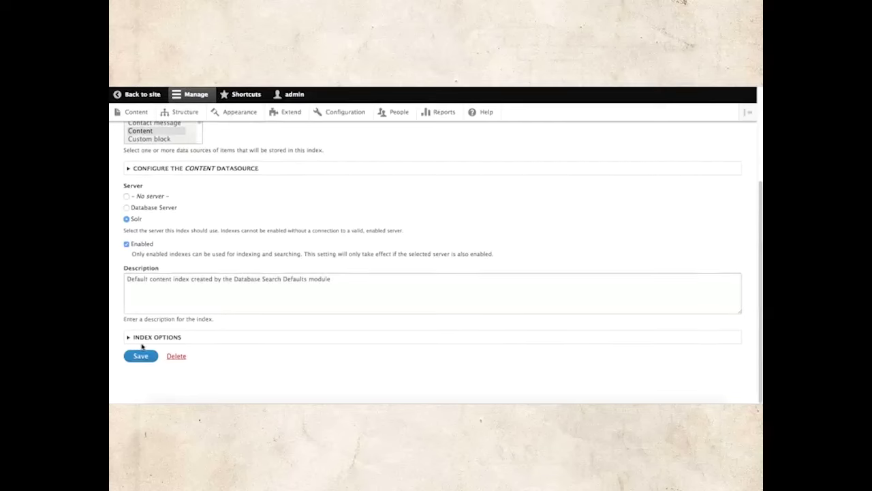
scroll(276, 267, "up", 4)
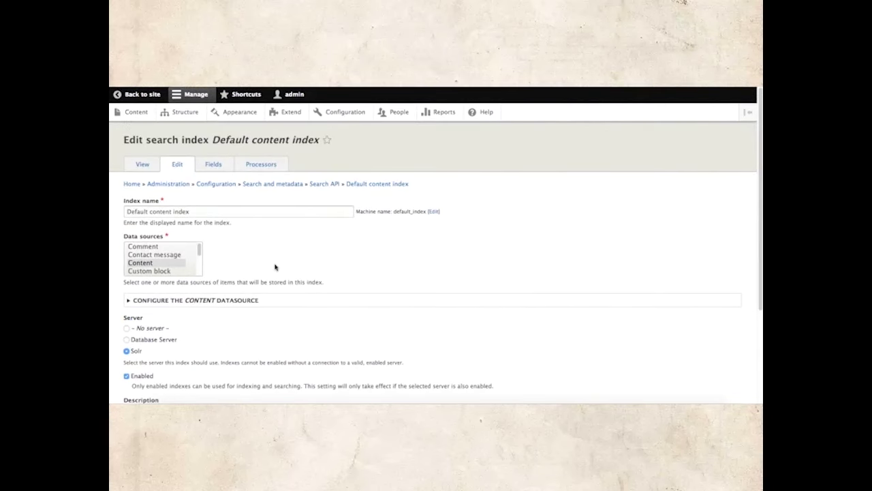
key("Return")
Step: Index all items of the Default content index in batches of 50
scroll(275, 267, "down", 3)
scroll(275, 267, "up", 3)
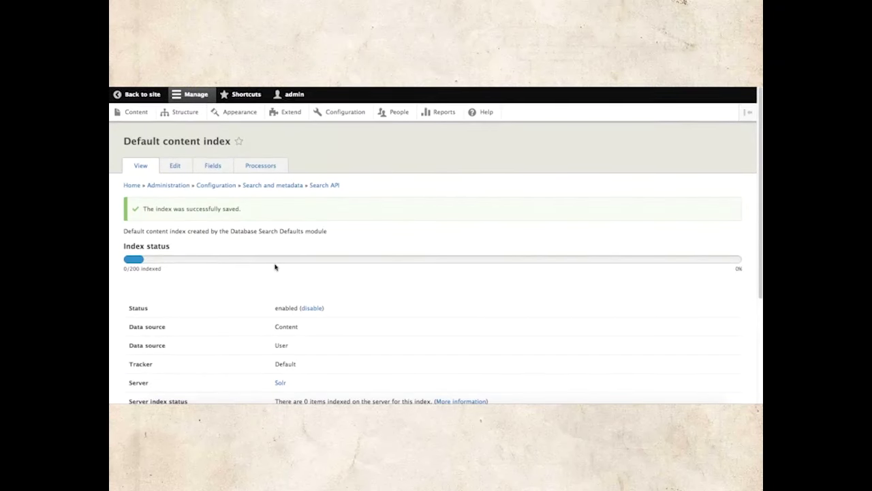
scroll(276, 267, "down", 3)
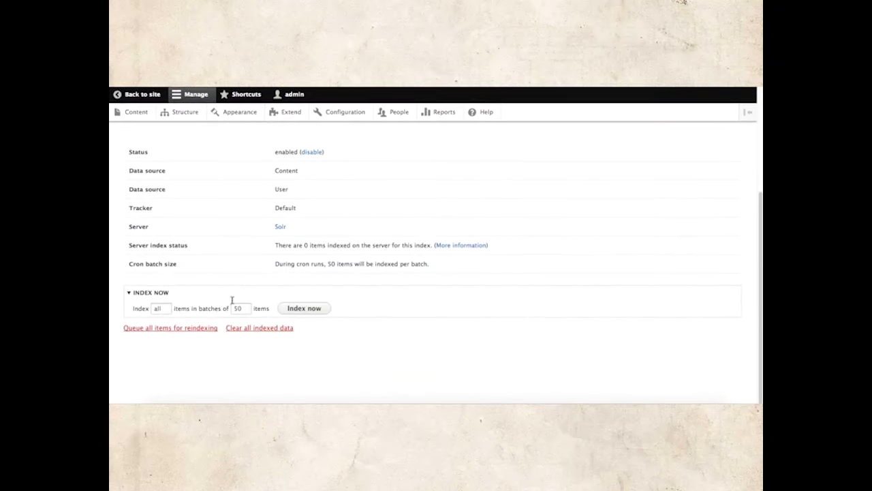
left_click(321, 310)
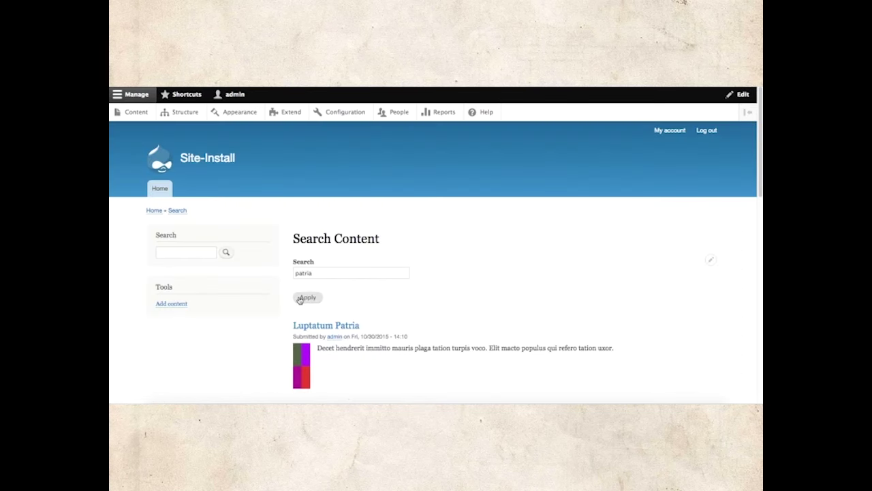
Step: Search the site's content for "patria" on the Search Content page
left_click(301, 300)
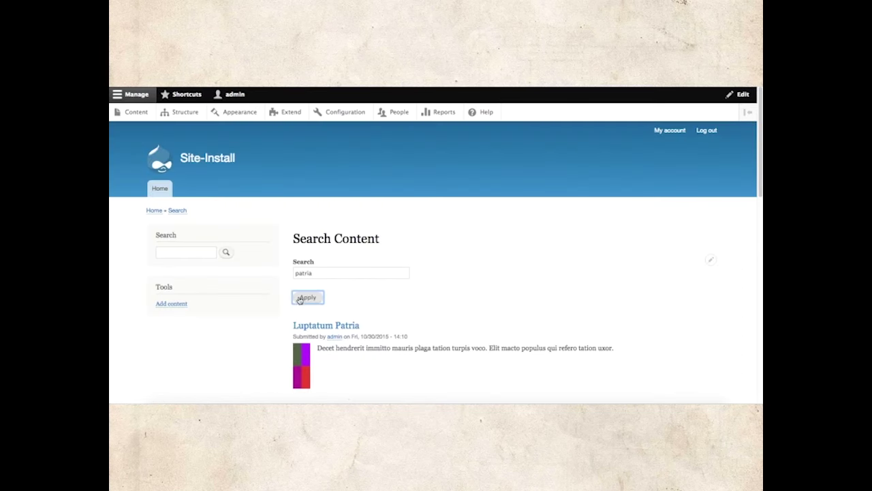